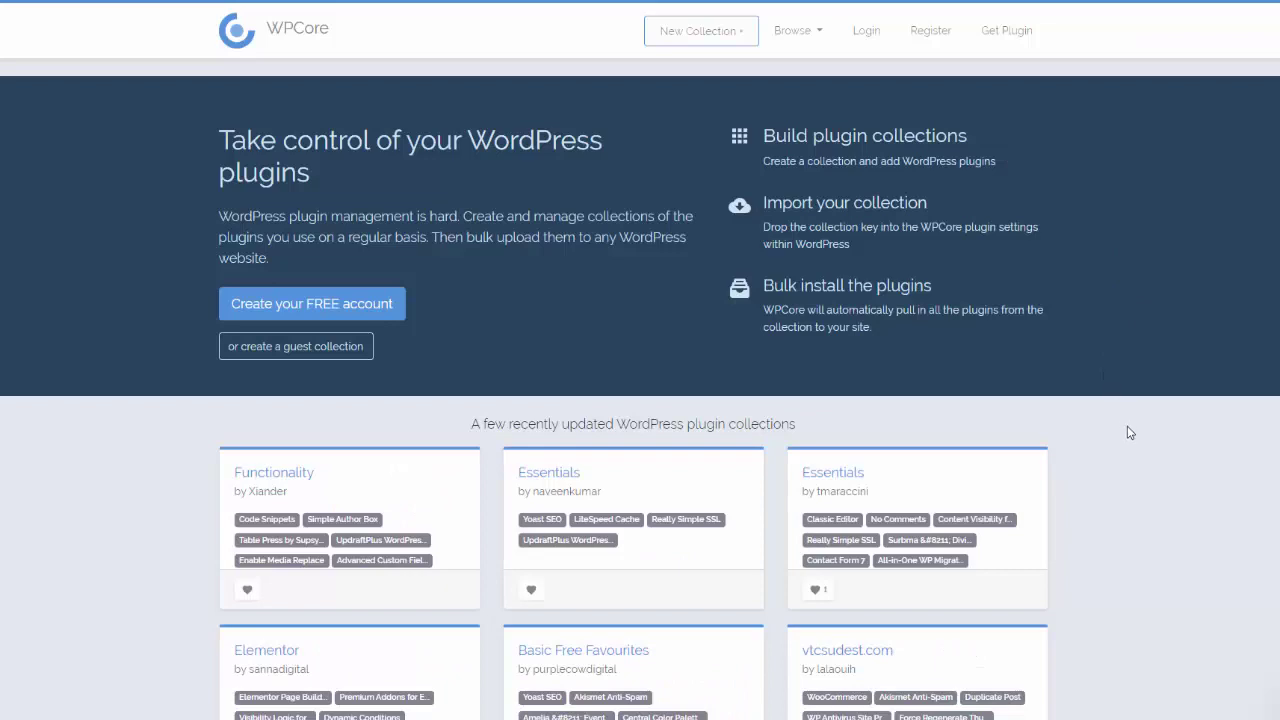
Step: Select the 'Build plugin collections' heading text on WPCore's home page
left_click_drag(762, 136, 974, 136)
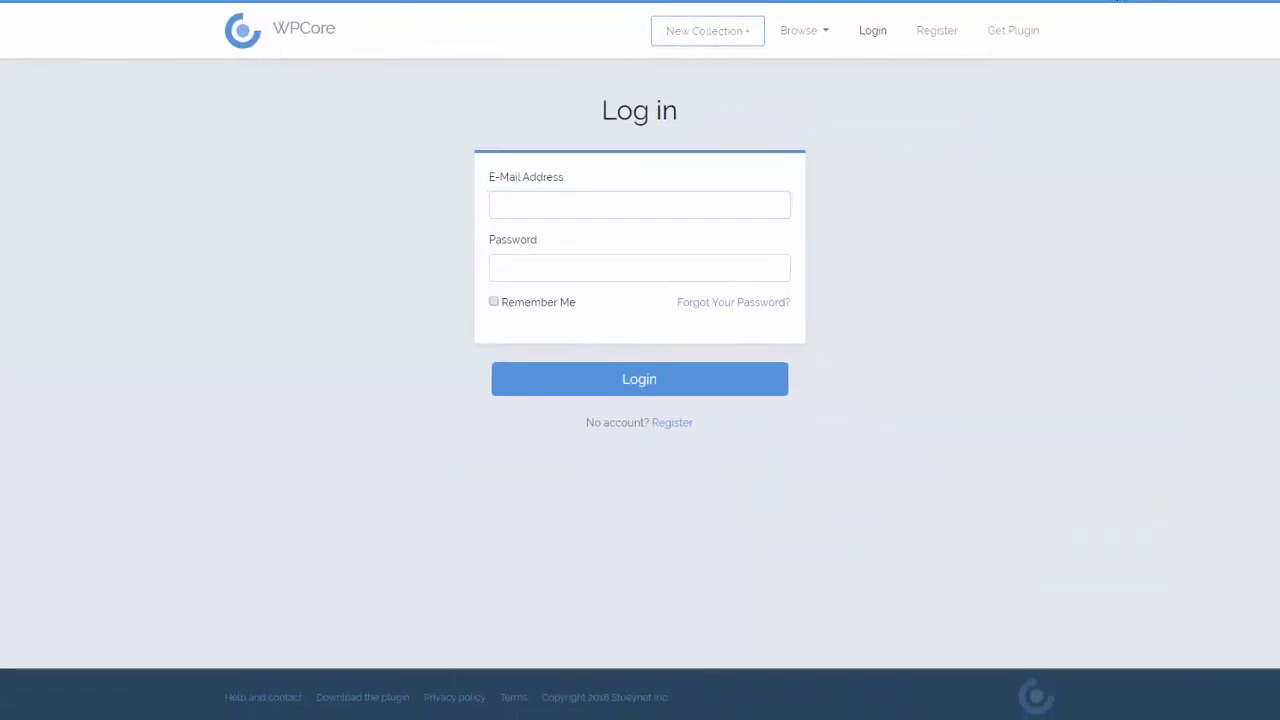
Step: Log in to WPCore with RoboForm's saved identity and open the New Collection form
left_click(1120, 1)
left_click(905, 125)
left_click(895, 158)
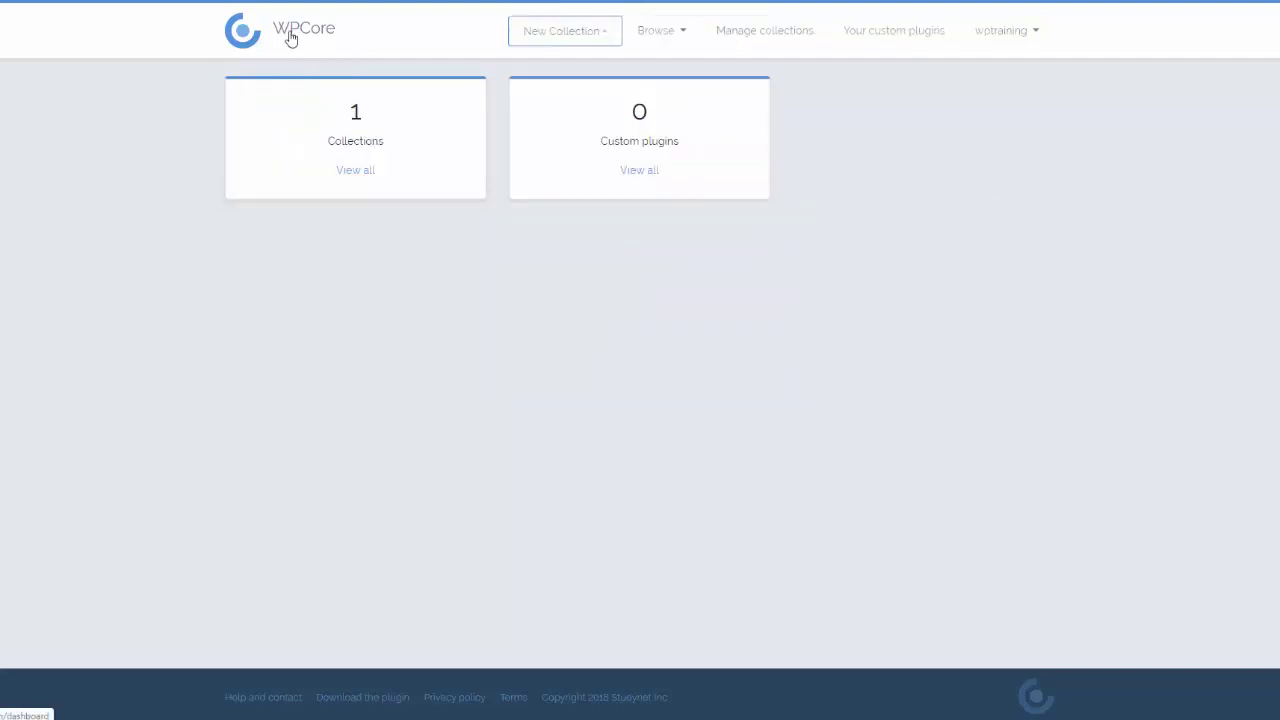
left_click(562, 40)
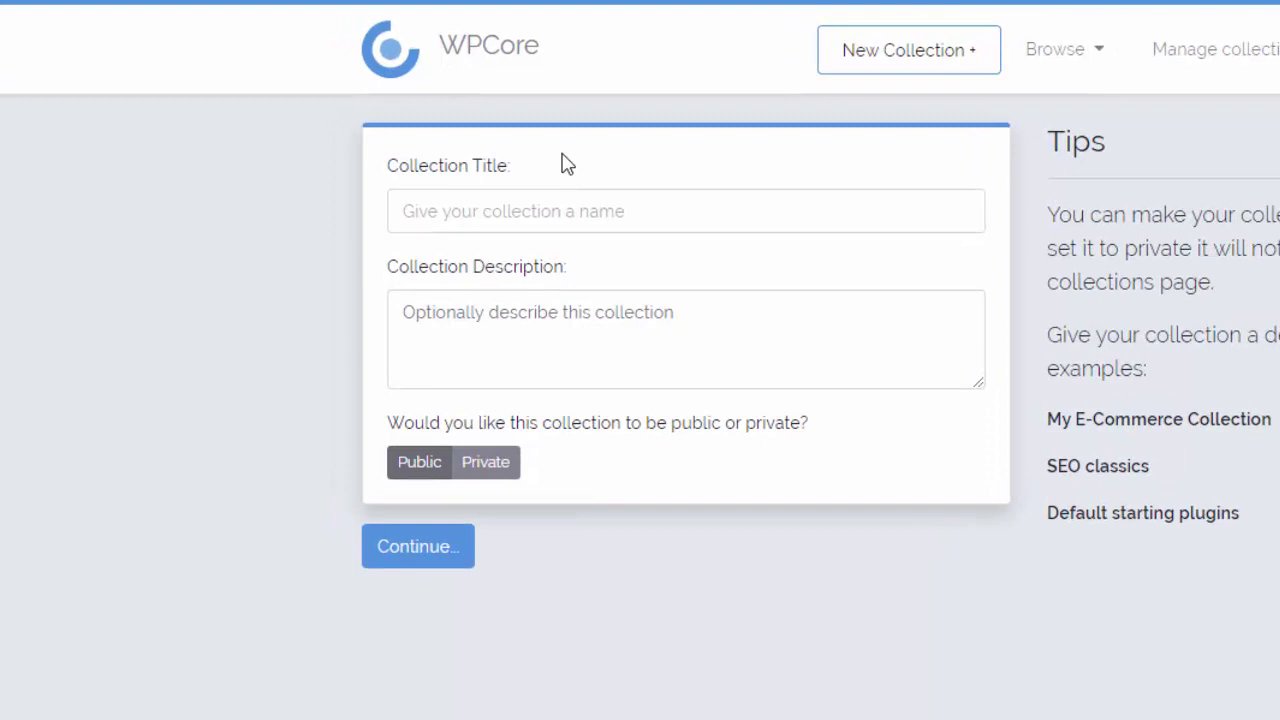
Step: Enter 'WPMU DEV' as the collection title using the autocomplete suggestion
left_click(473, 215)
type("WPMU DEV")
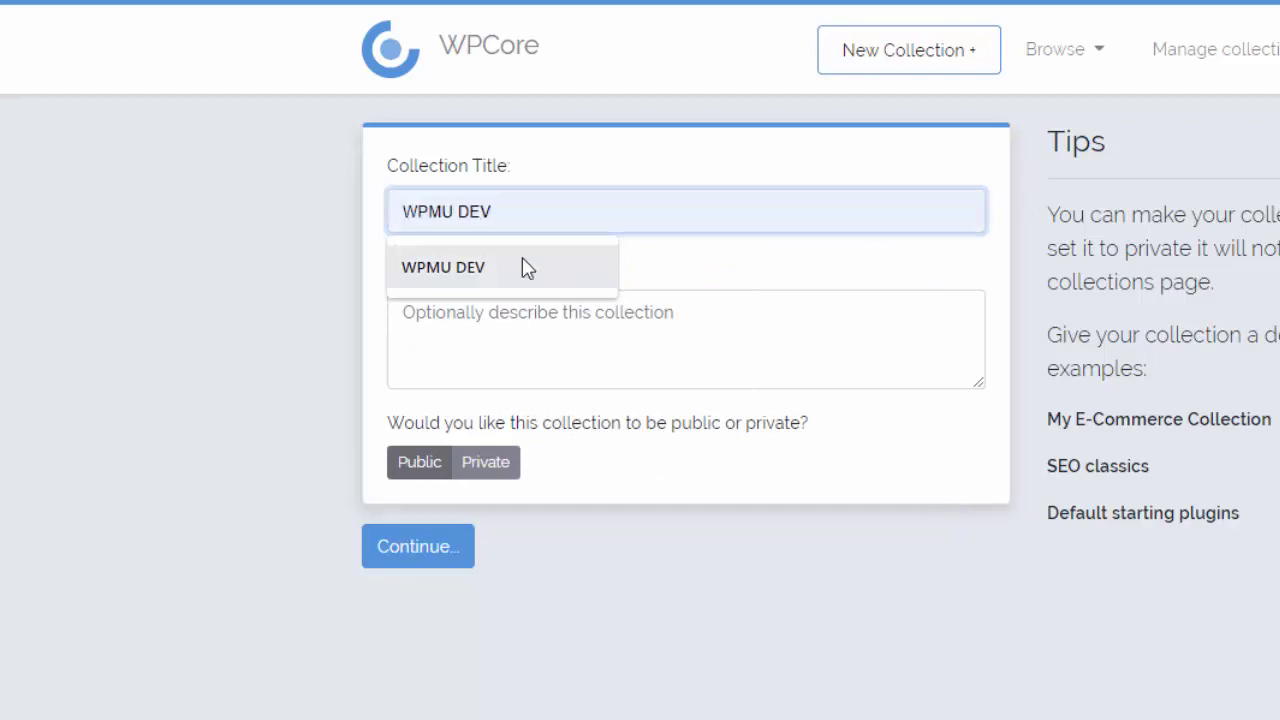
left_click(520, 267)
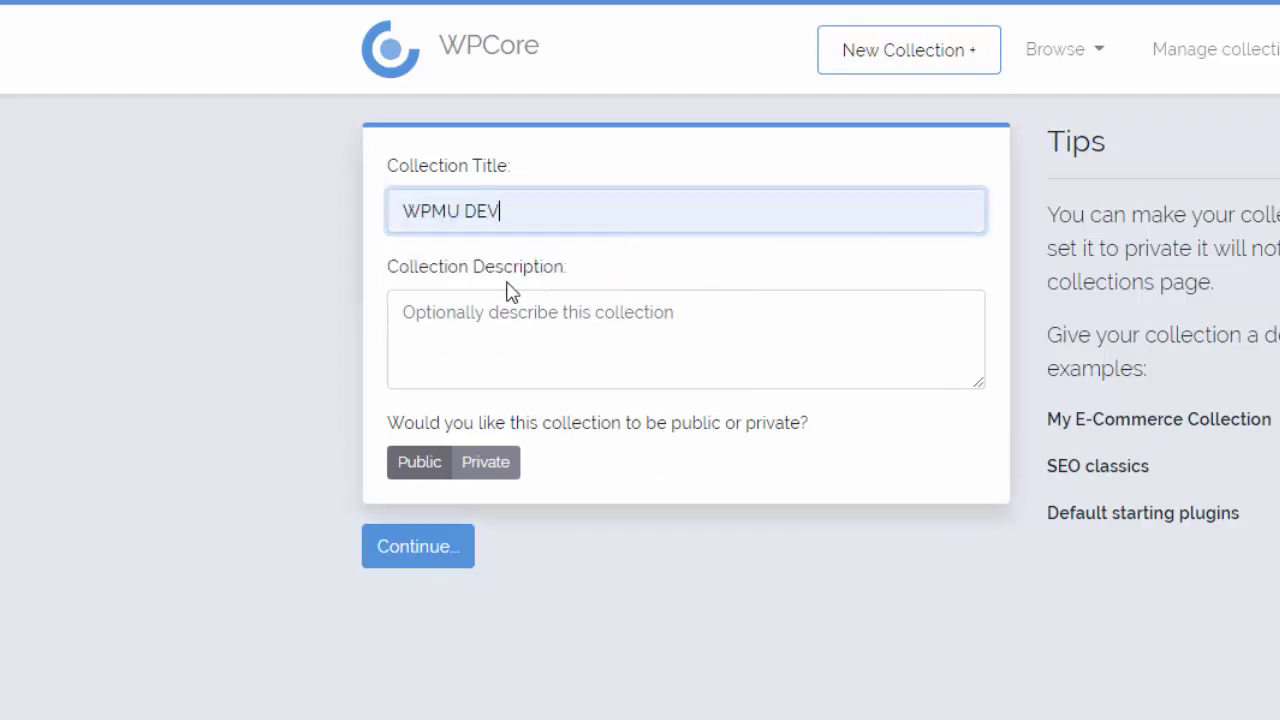
Step: Set the description to 'Free WPMU DEV Plugins' and keep the collection Public
left_click(435, 318)
type("F")
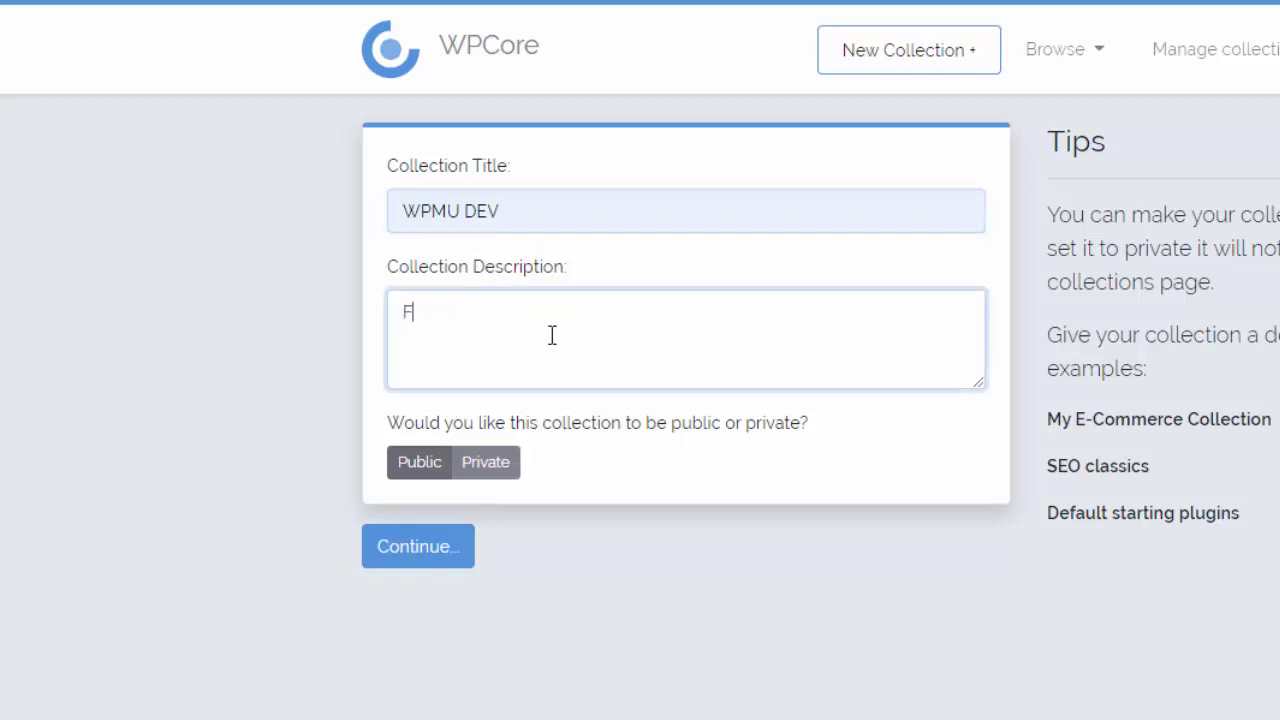
type("ree WPMU De")
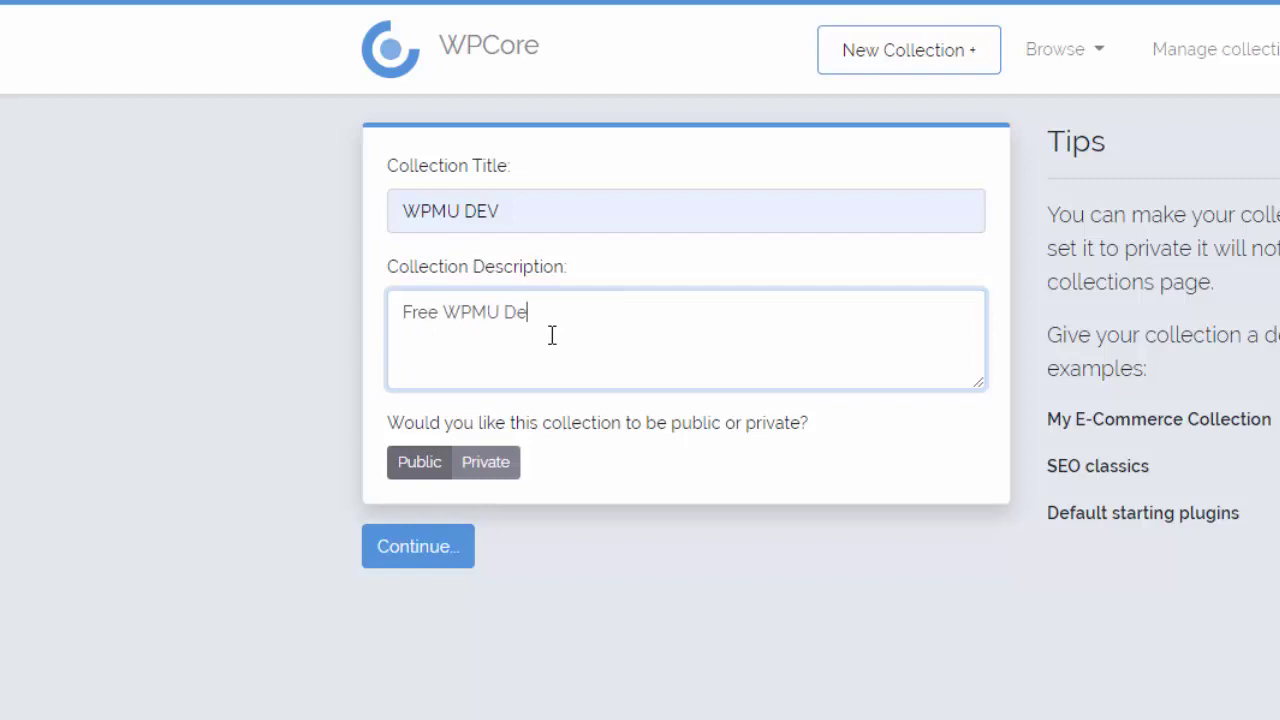
key("BackSpace")
type("EV Plugins")
left_click(596, 486)
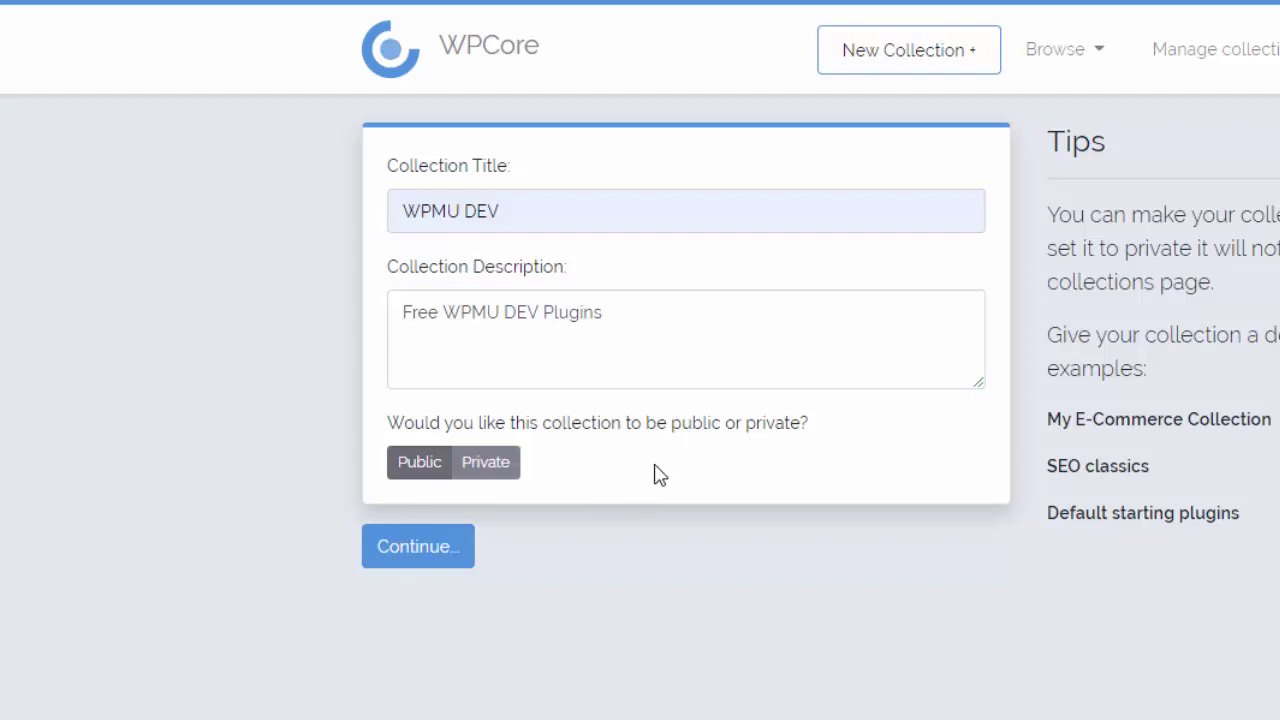
left_click(408, 472)
Step: Save the WPMU DEV collection and select its collection key on the new page
left_click(413, 558)
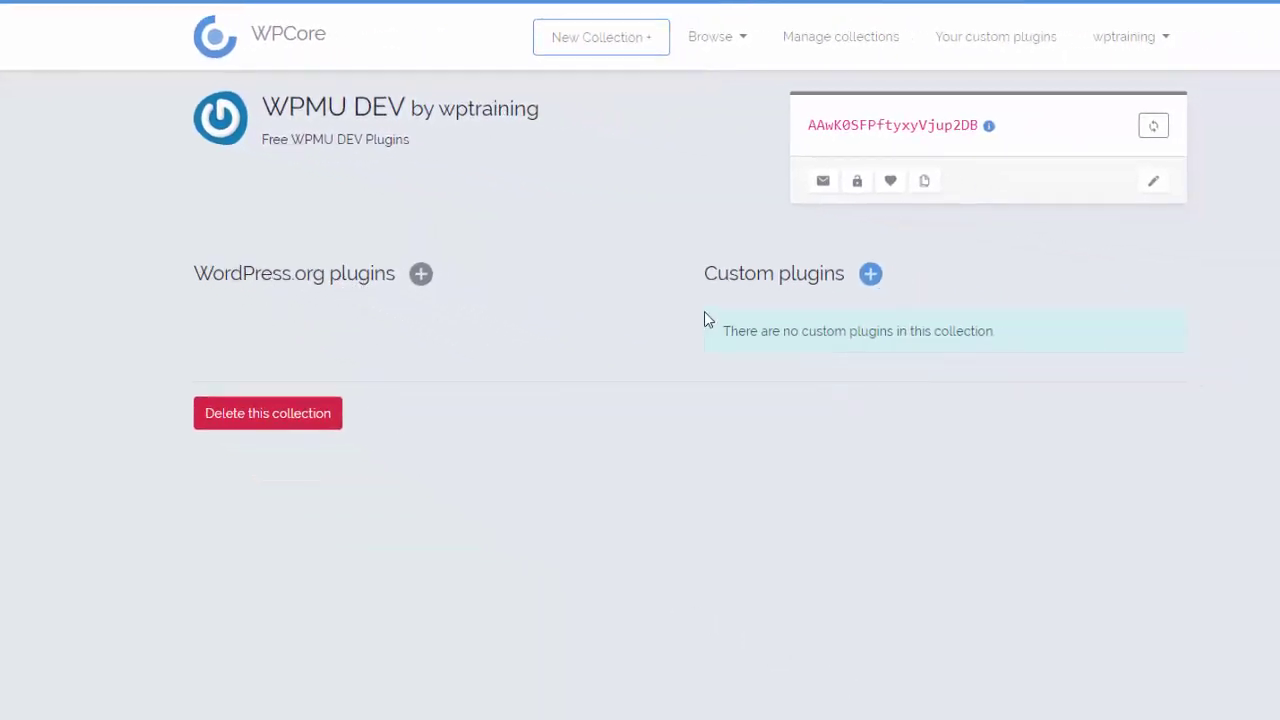
left_click(870, 274)
left_click_drag(808, 126, 771, 125)
left_click(804, 127)
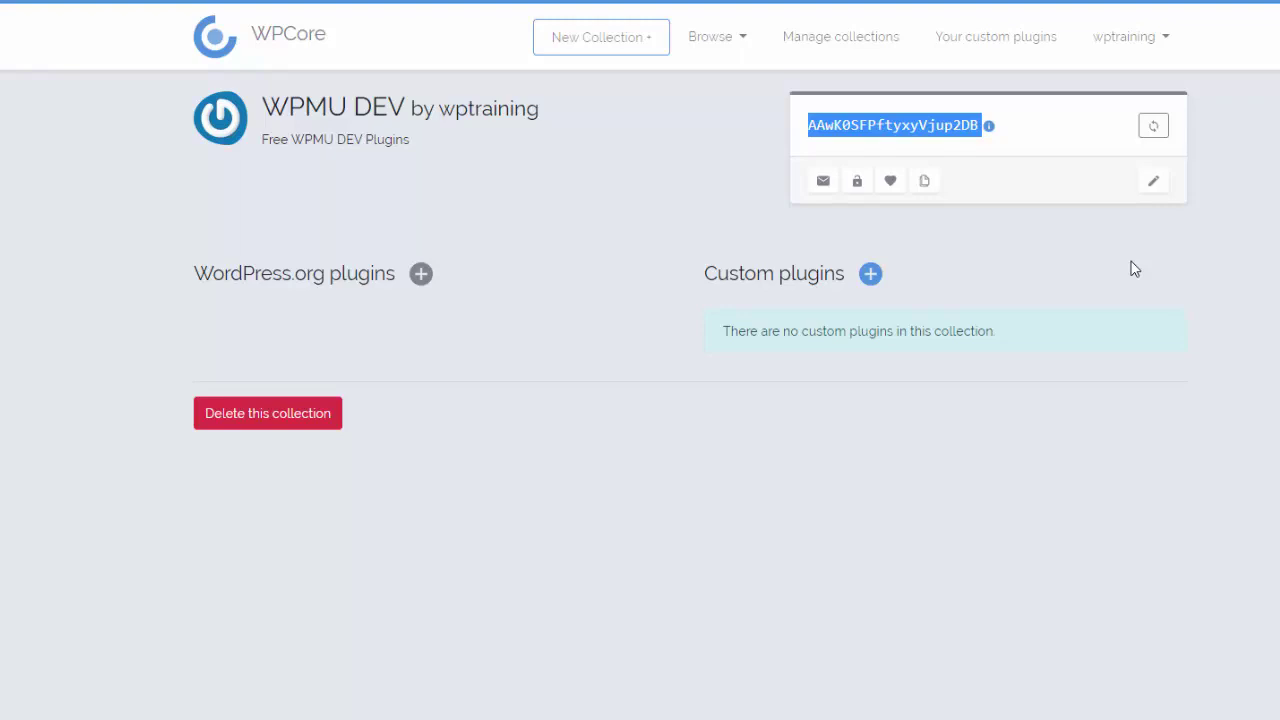
left_click(886, 141)
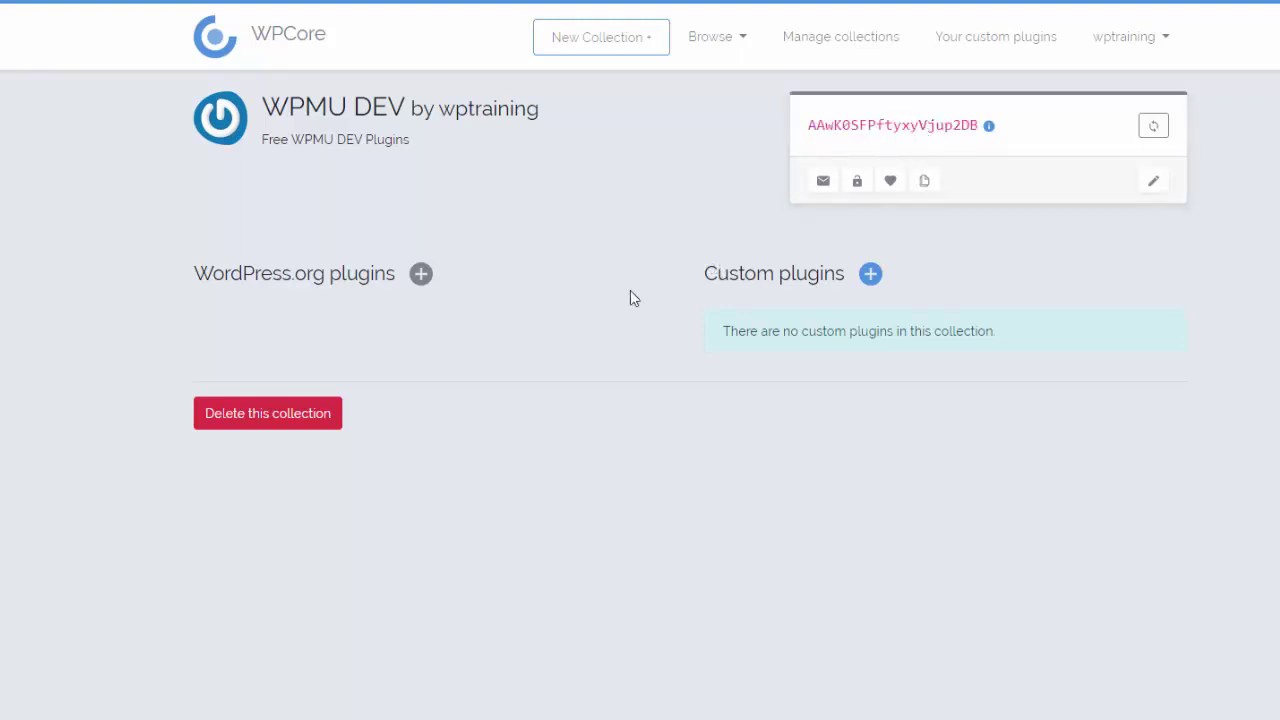
Step: Add the Forminator WordPress.org plugin to the collection
left_click(421, 280)
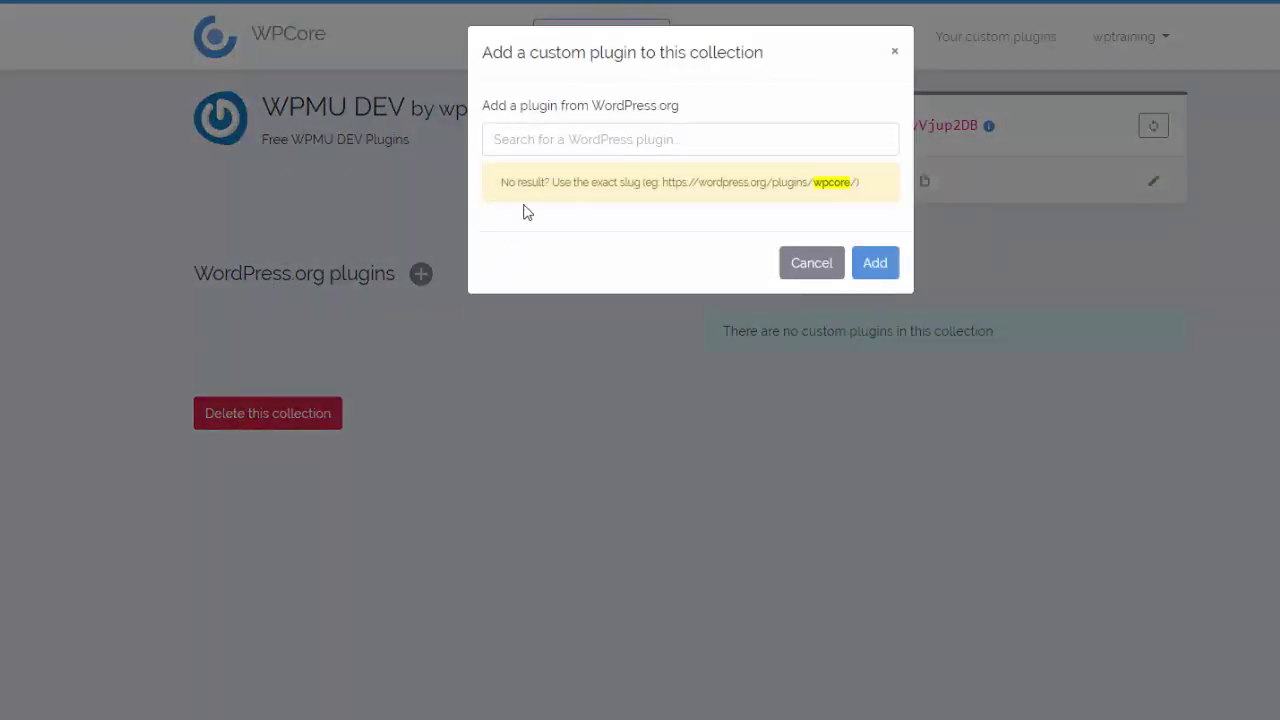
left_click(519, 140)
type("formi")
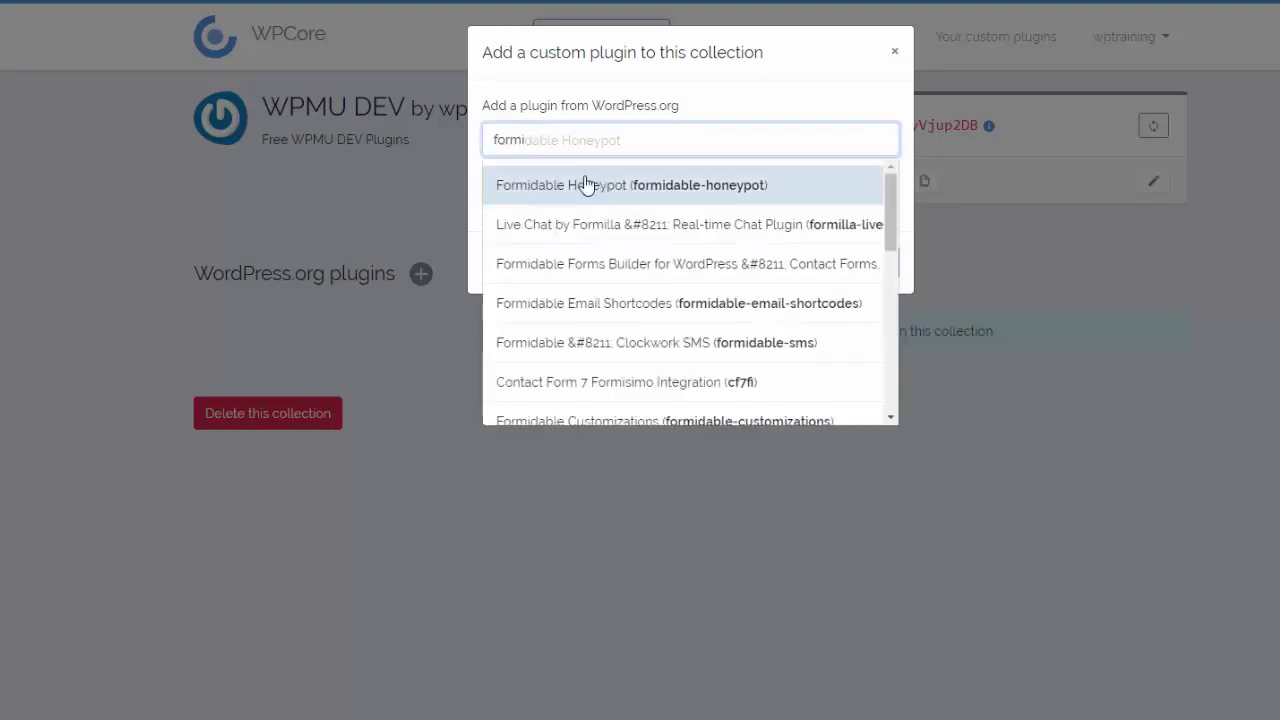
type("nato")
key("BackSpace")
key("BackSpace")
key("BackSpace")
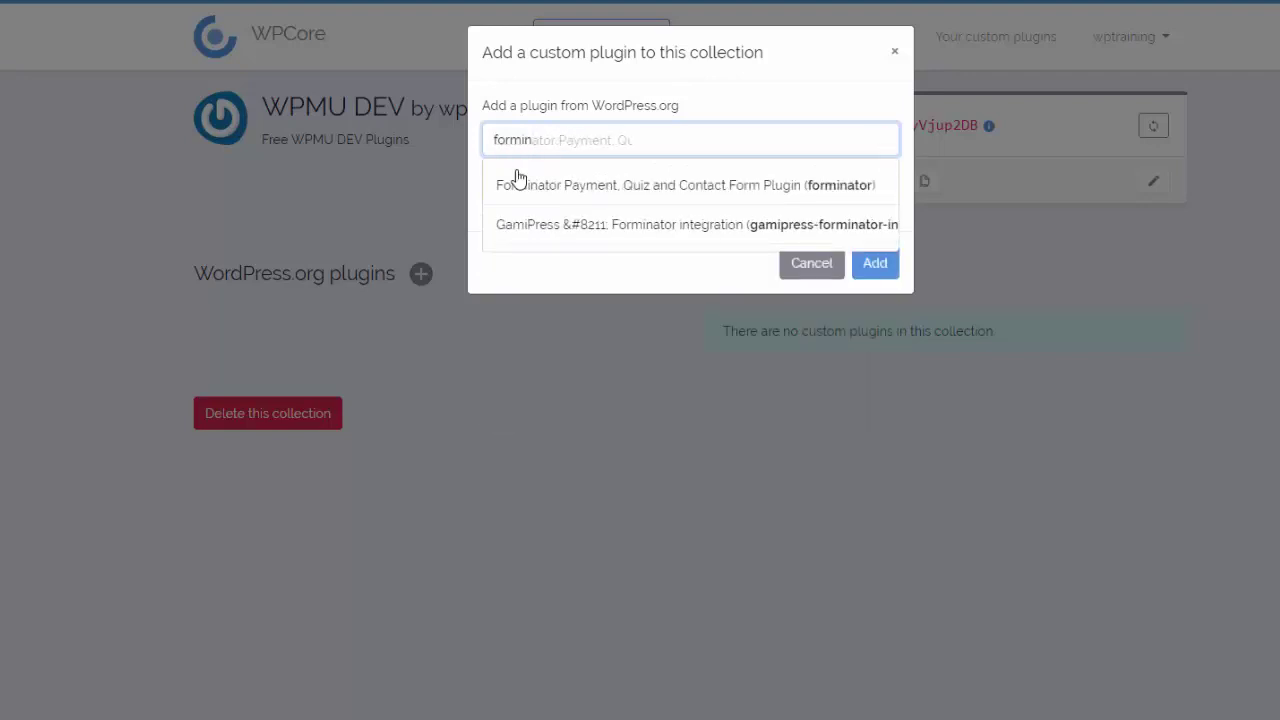
left_click(605, 187)
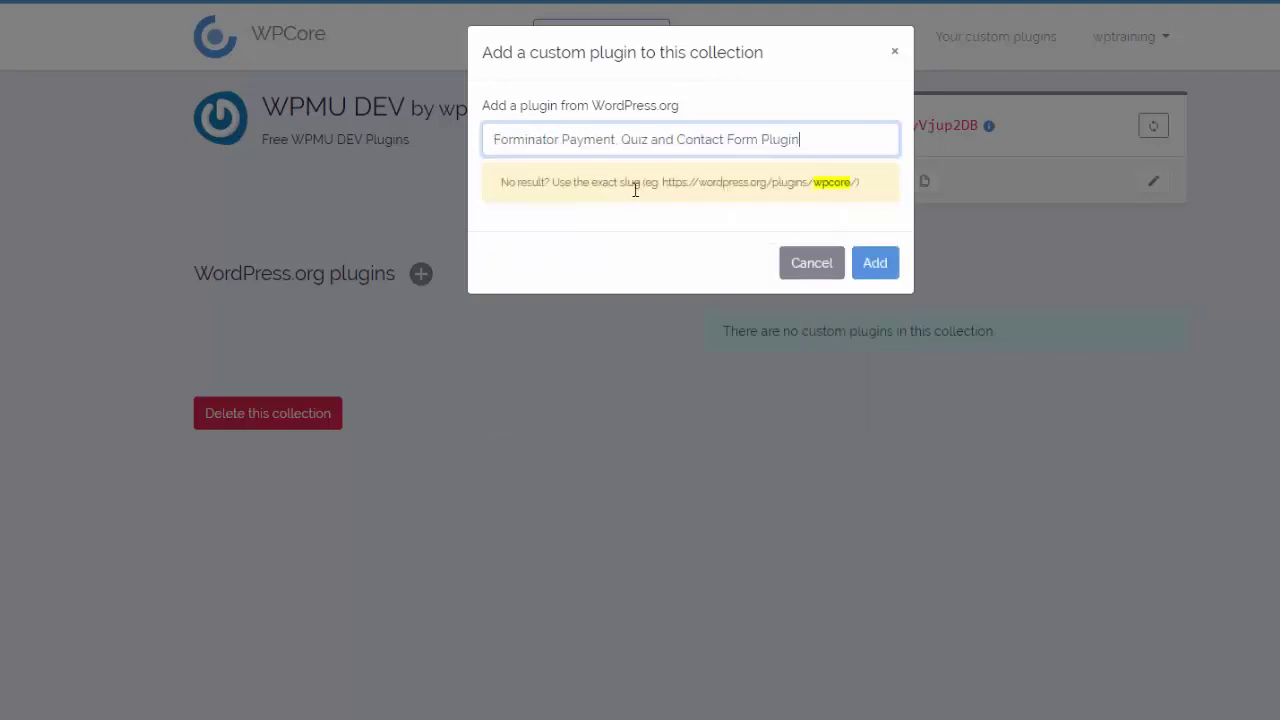
left_click(869, 266)
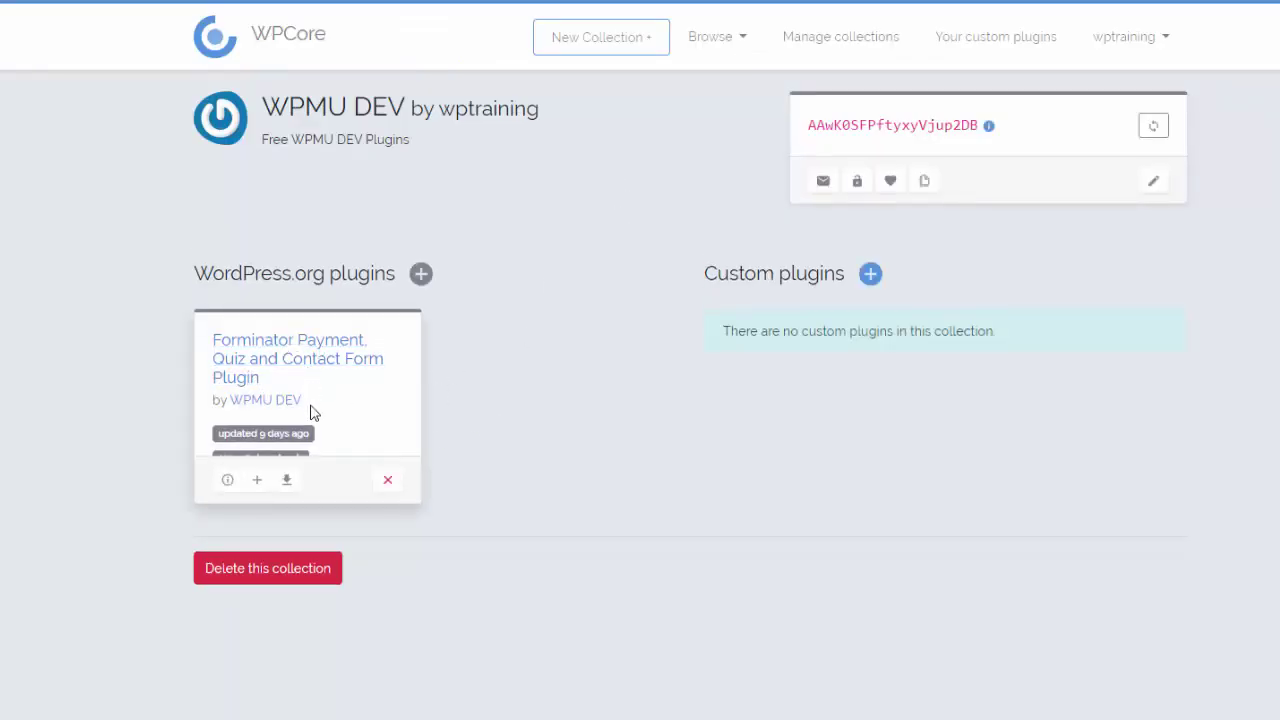
Step: Add the Hustle Marketing plugin from WordPress.org to the collection
left_click(421, 276)
left_click(521, 138)
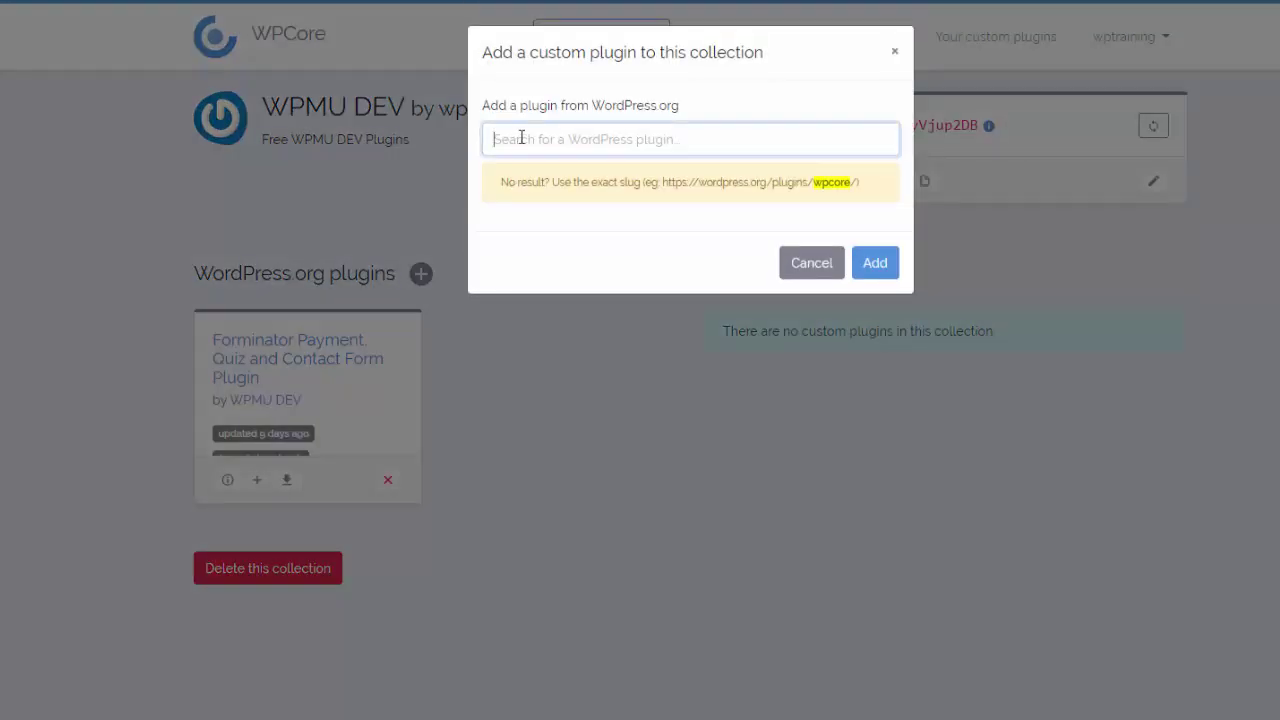
type("HUS")
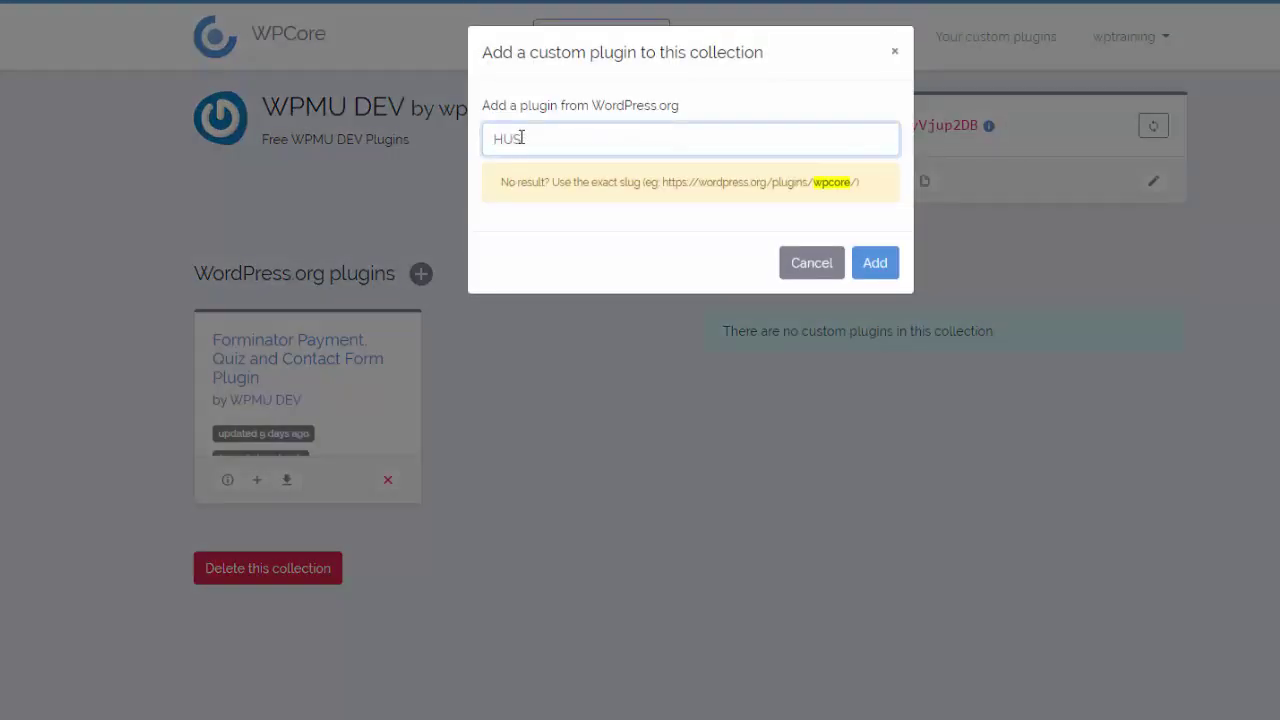
type("TL")
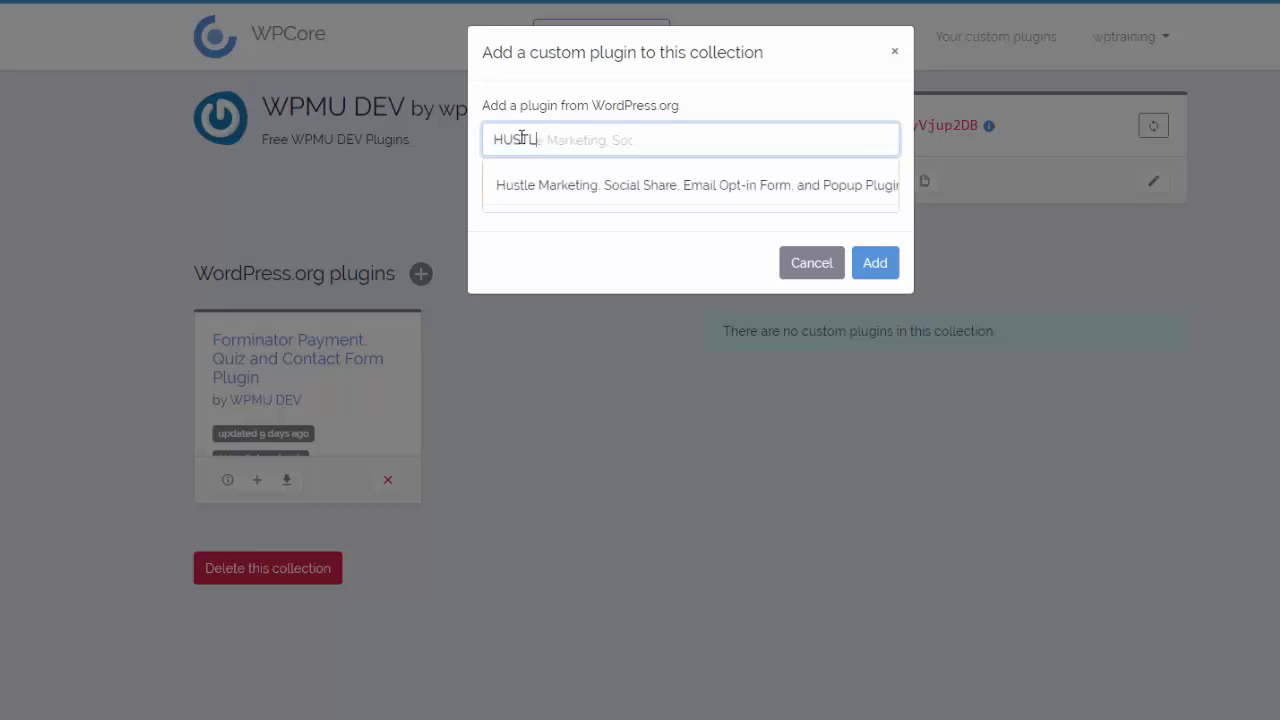
left_click(669, 190)
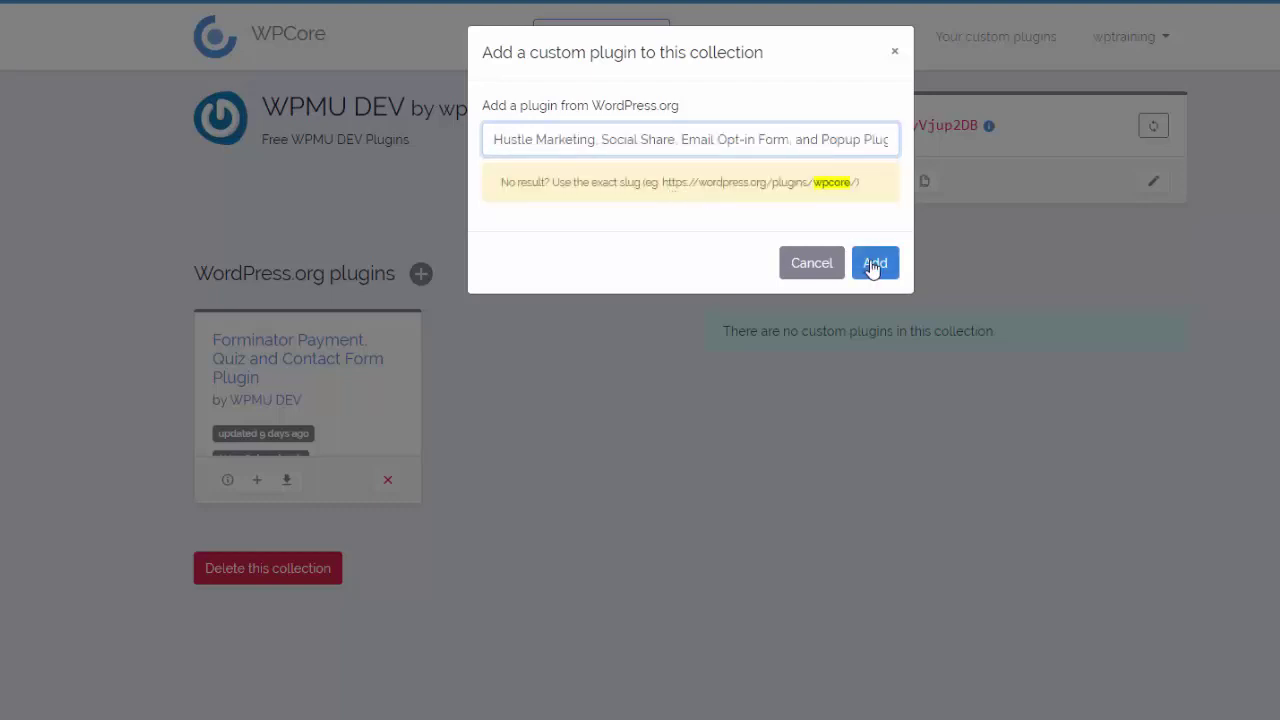
left_click(874, 263)
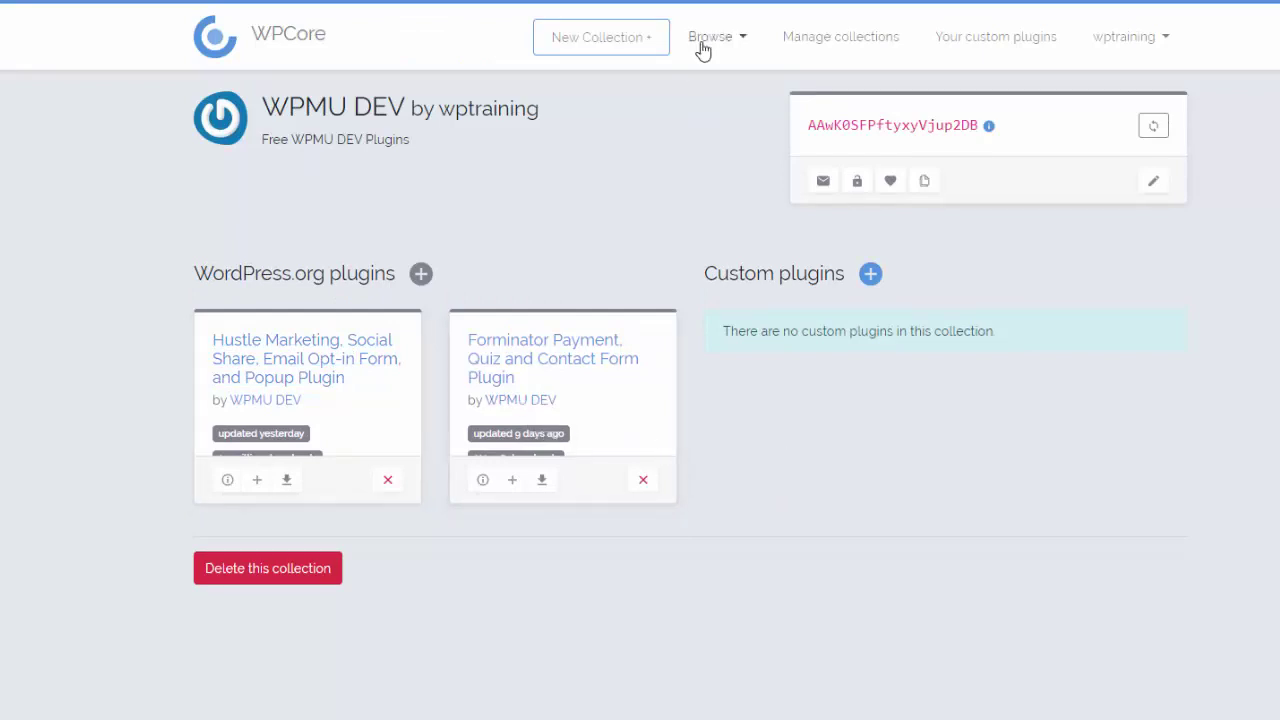
Step: Search WPCore's WordPress plugins directory for 'SMARTCRAWL'
left_click(741, 40)
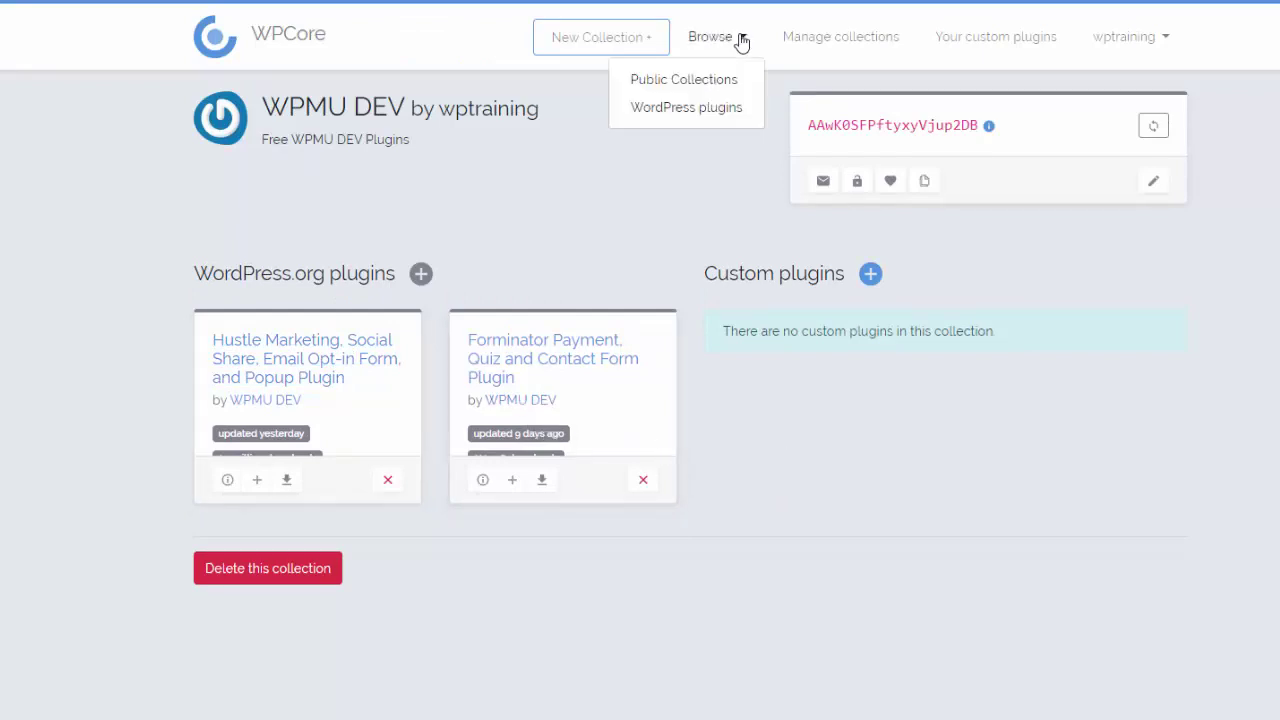
left_click(709, 110)
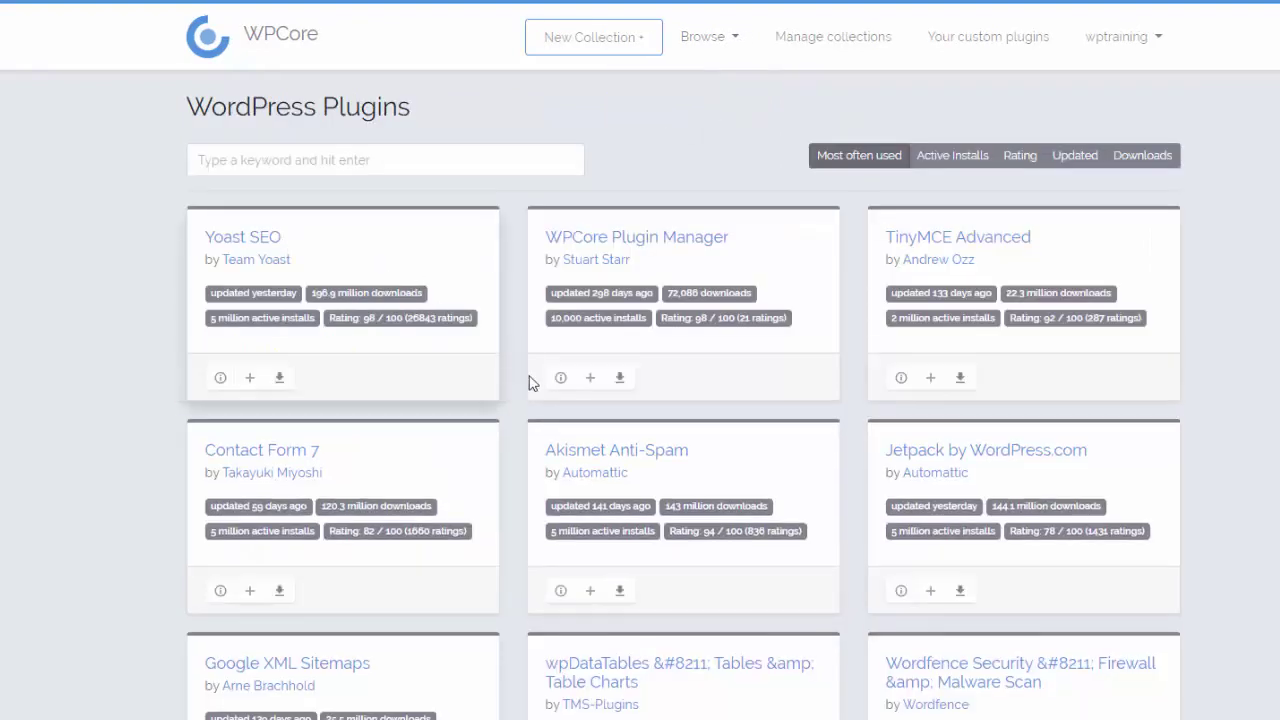
left_click(222, 160)
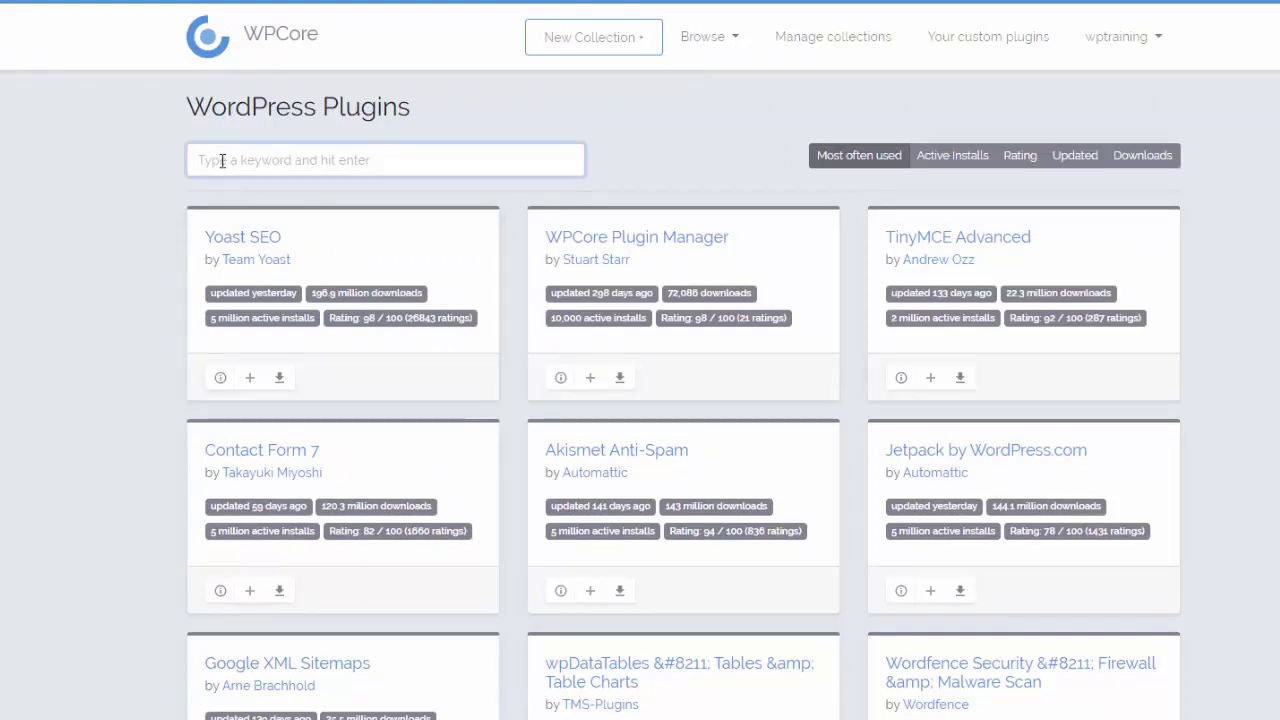
type("SMART")
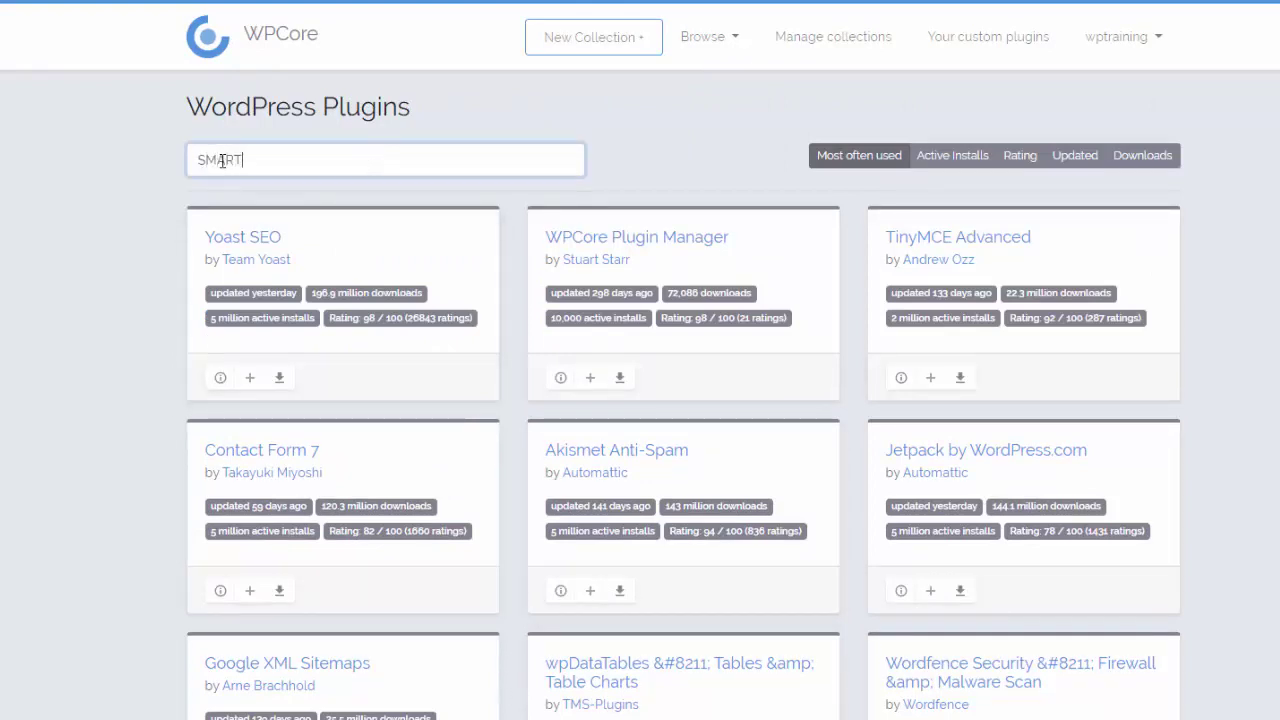
type("CRAWL")
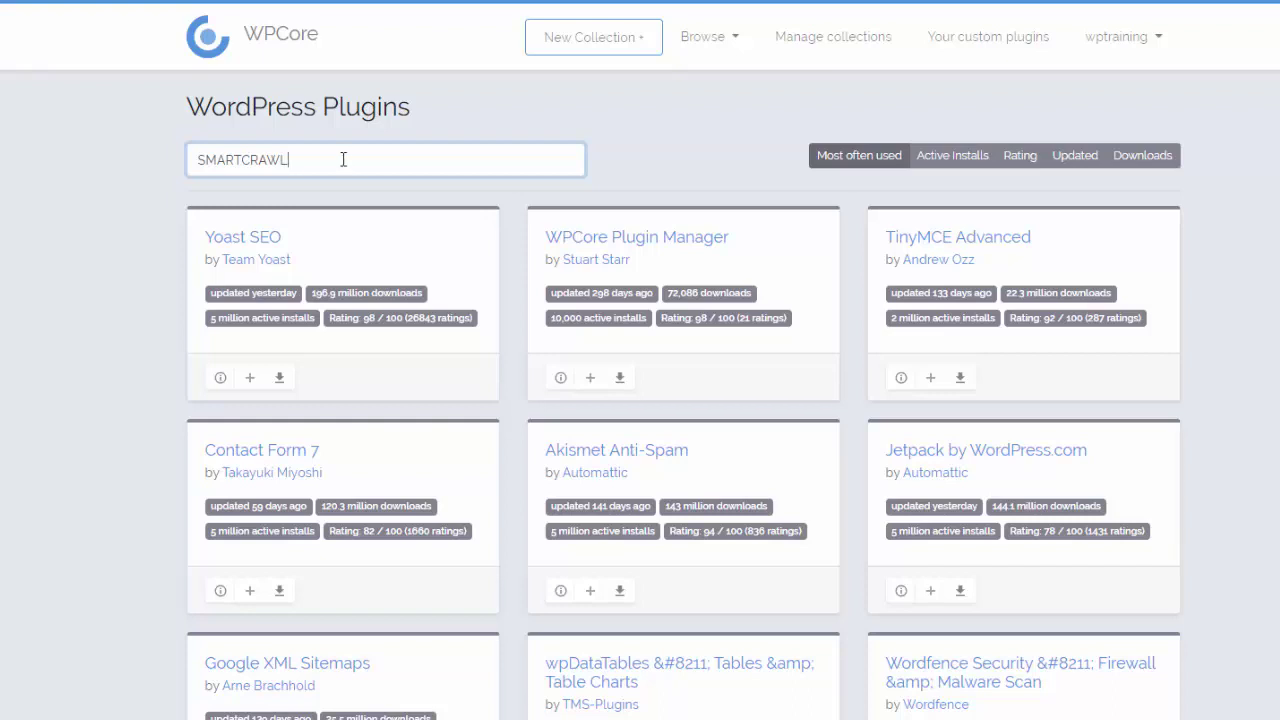
key("Return")
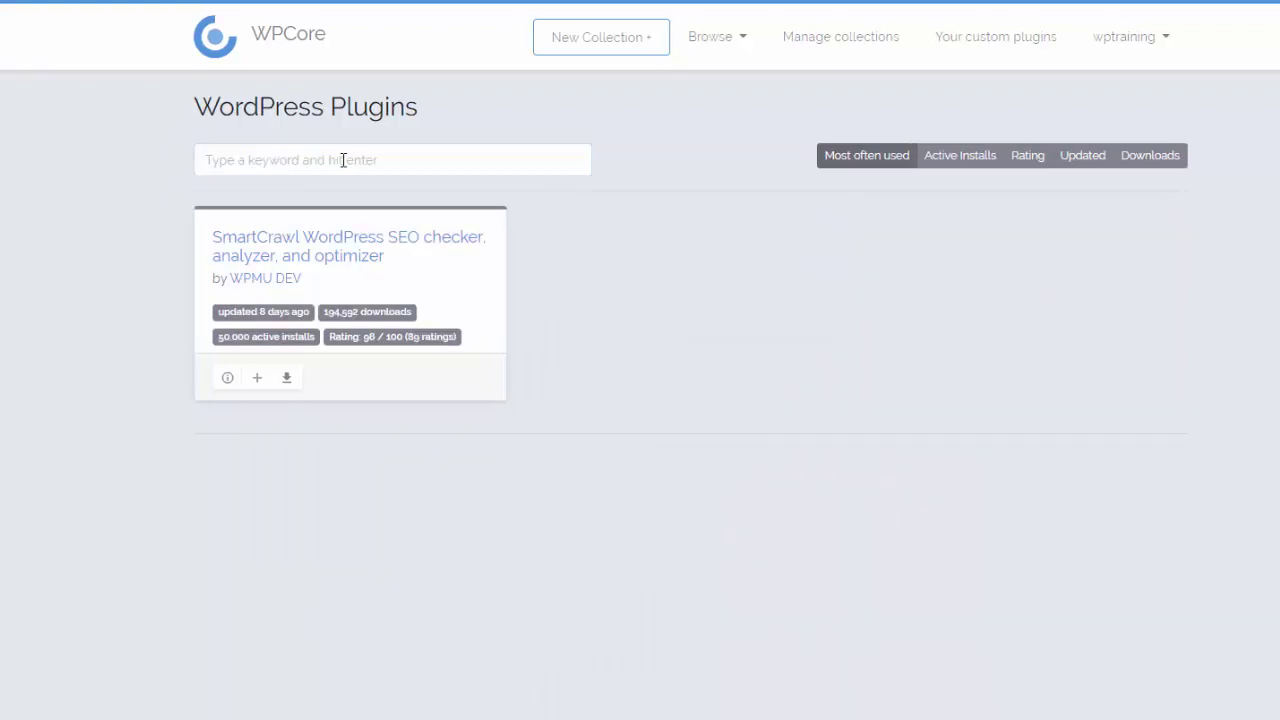
Step: Add SmartCrawl to the WPMU DEV collection
left_click(257, 379)
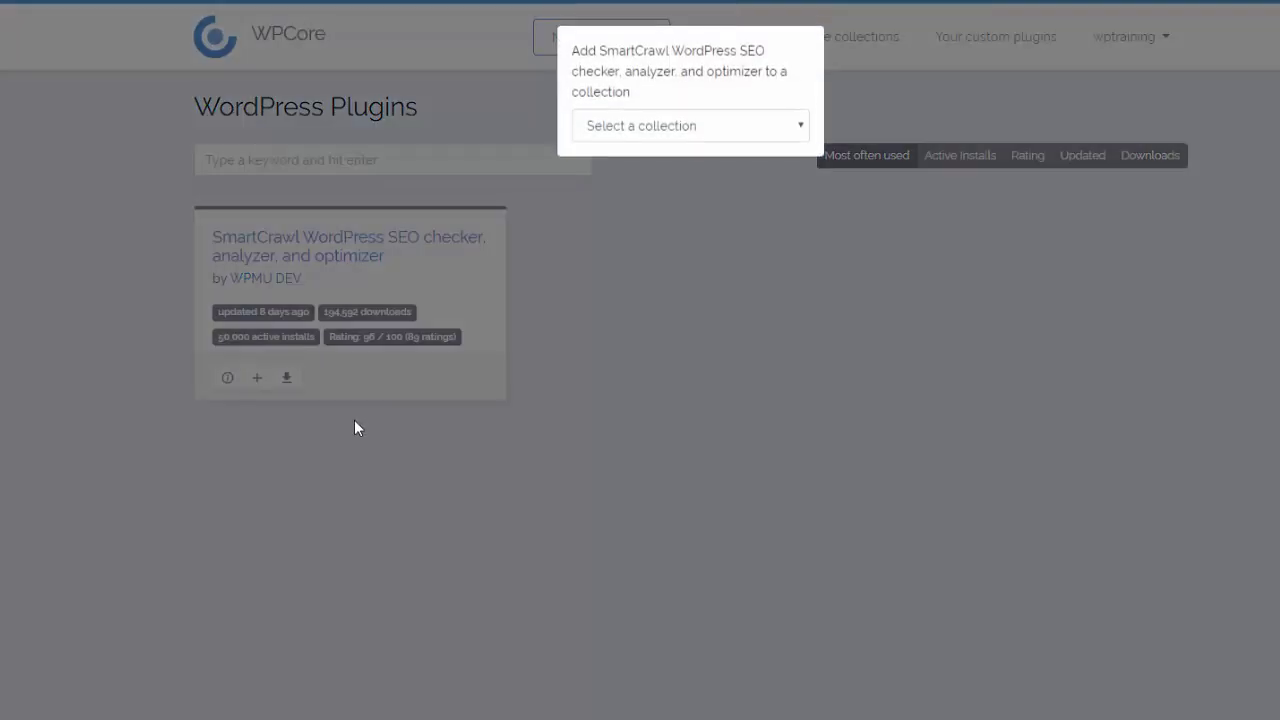
left_click(625, 132)
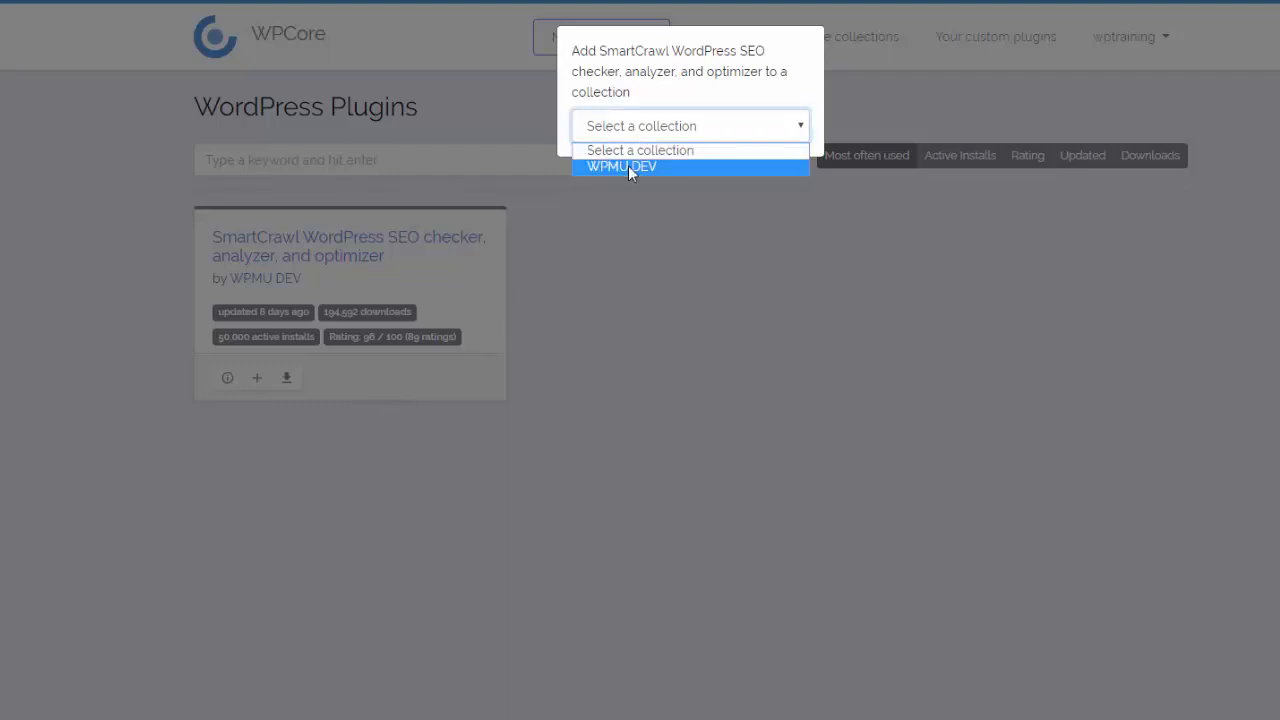
left_click(628, 167)
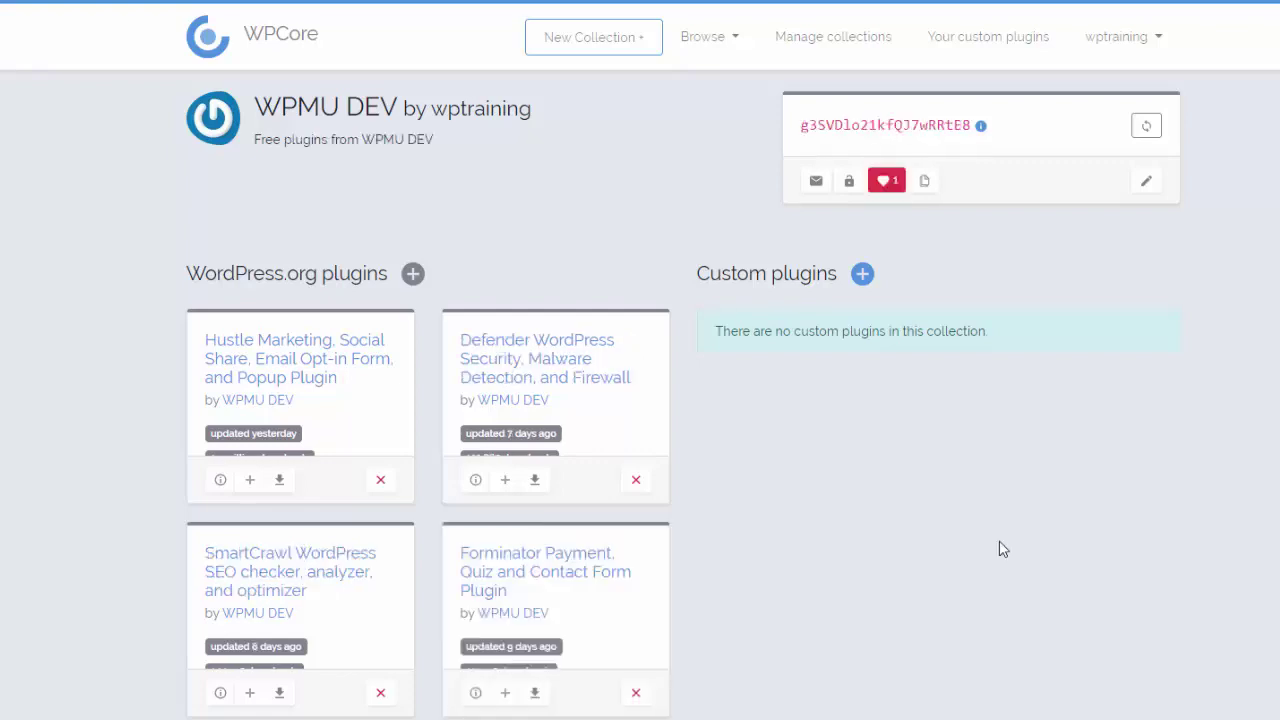
Step: Scroll through the WPMU DEV collection page to review its plugins
scroll(958, 513, "down", 5)
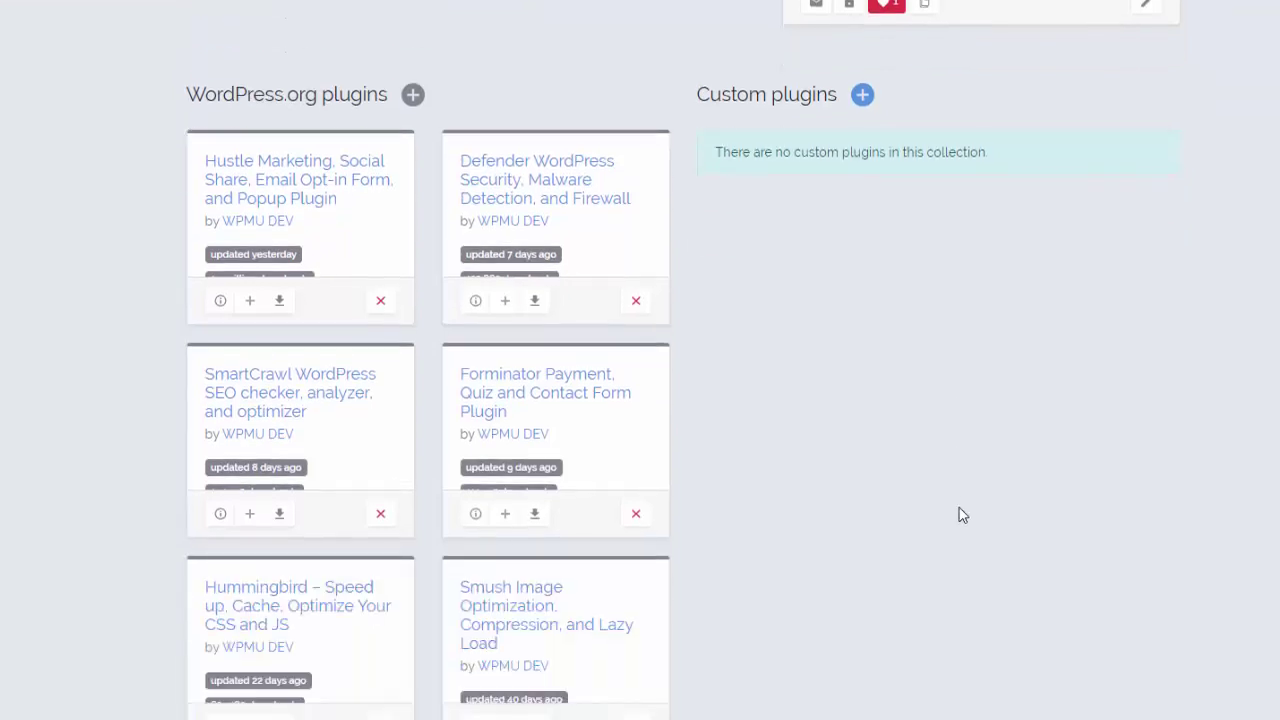
scroll(962, 515, "up", 5)
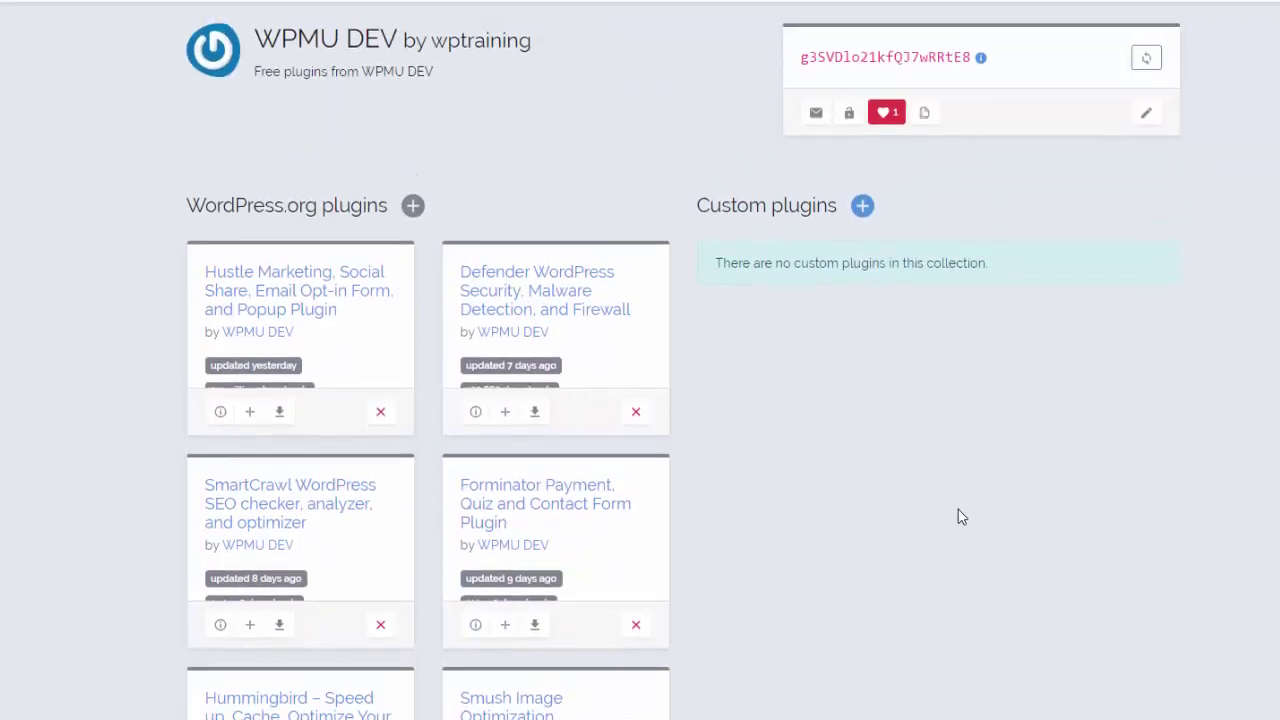
scroll(958, 517, "down", 5)
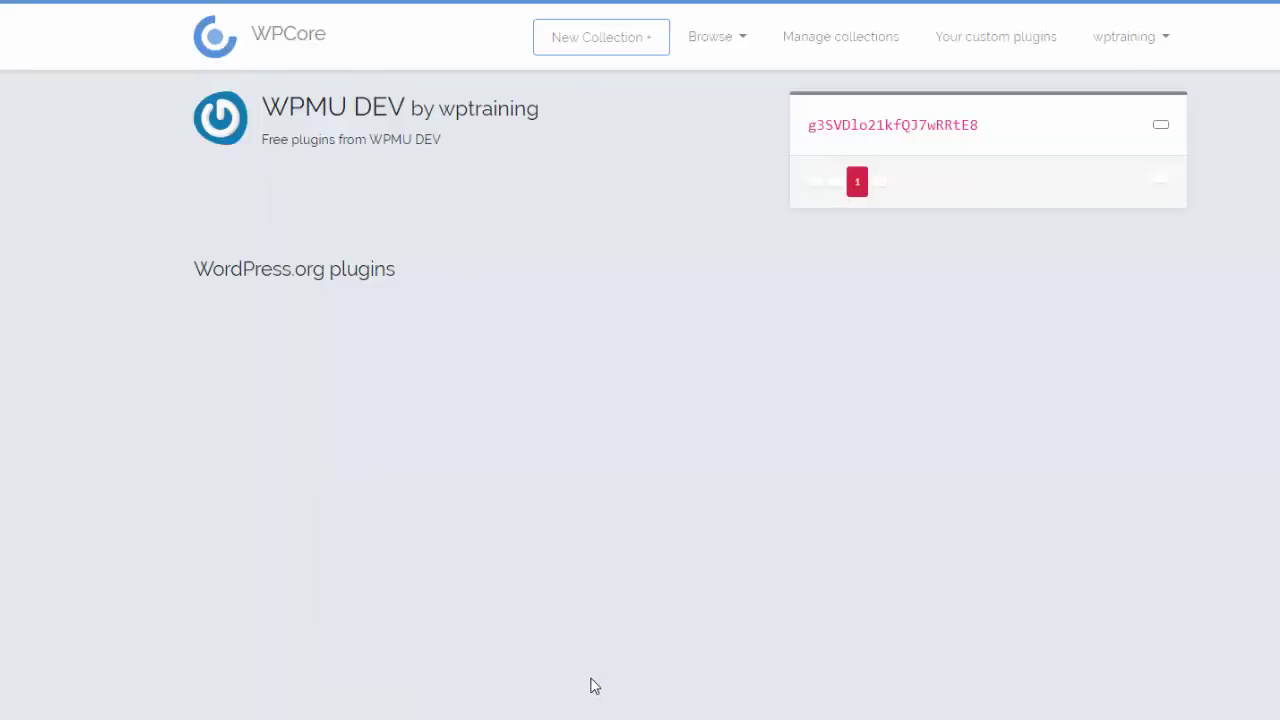
scroll(845, 480, "down", 3)
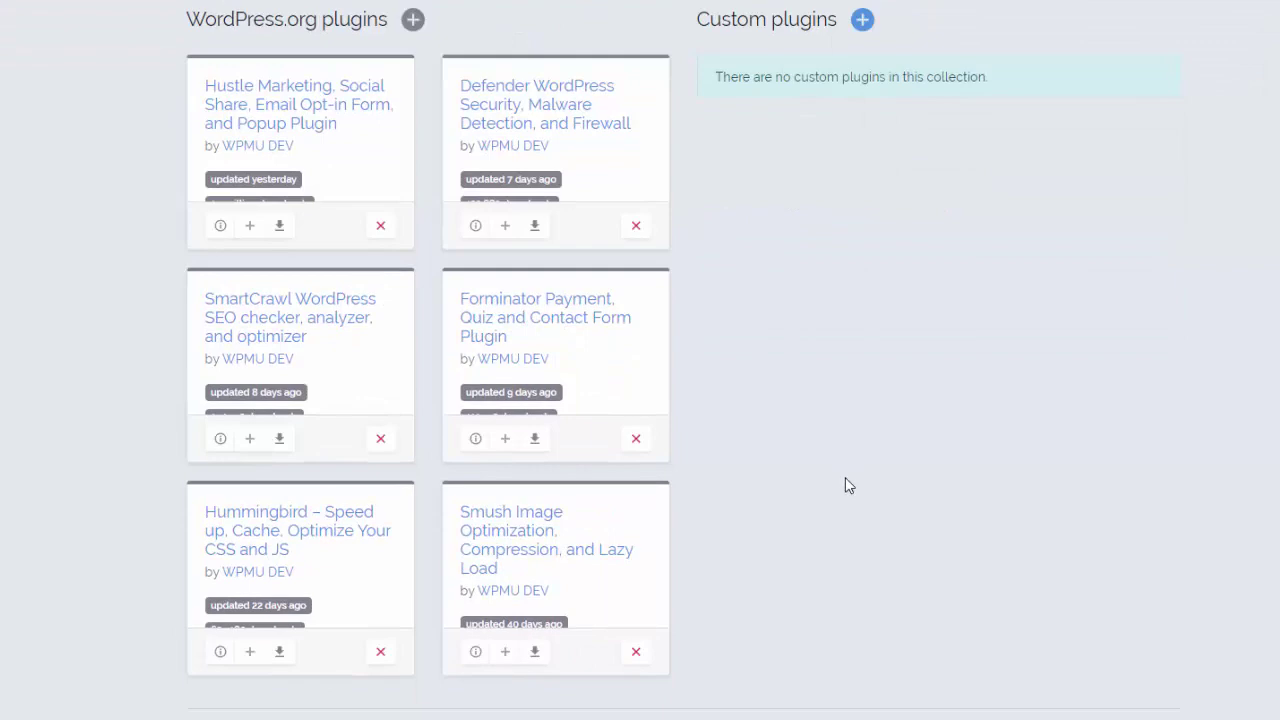
scroll(845, 478, "up", 3)
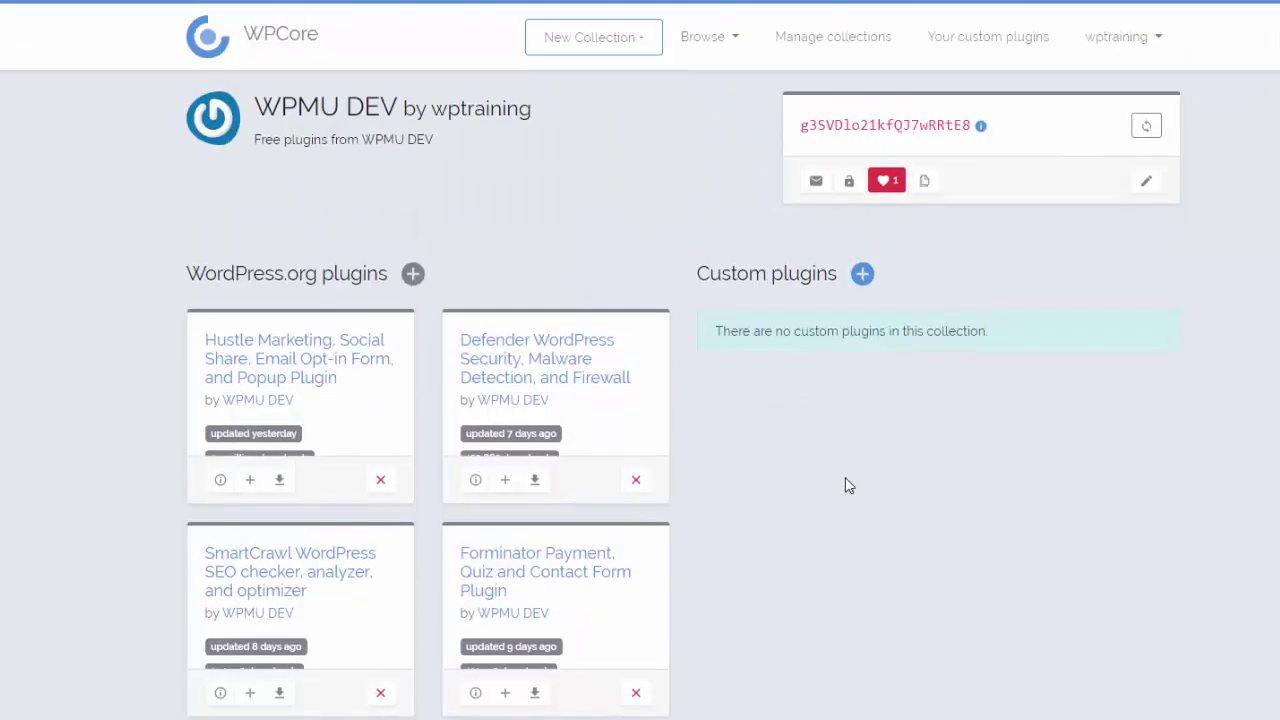
scroll(845, 485, "down", 3)
scroll(845, 485, "up", 3)
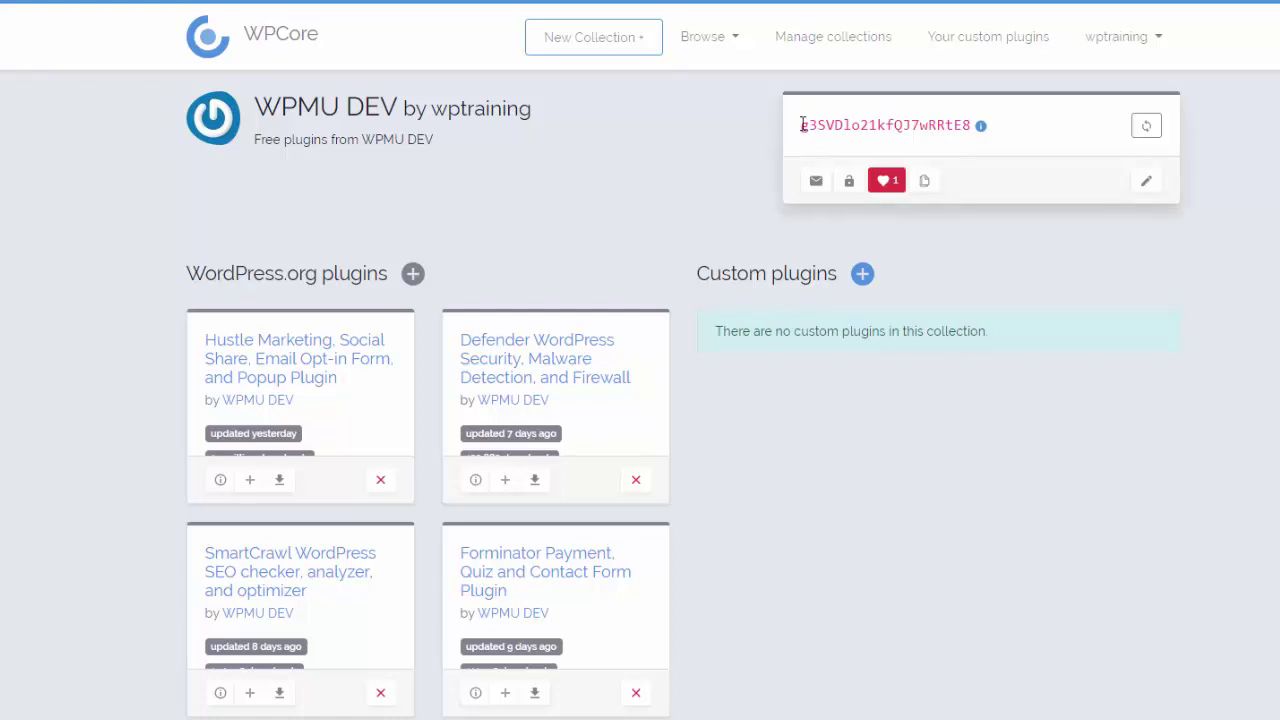
Step: Copy the collection's access key from the key box
left_click_drag(802, 124, 972, 124)
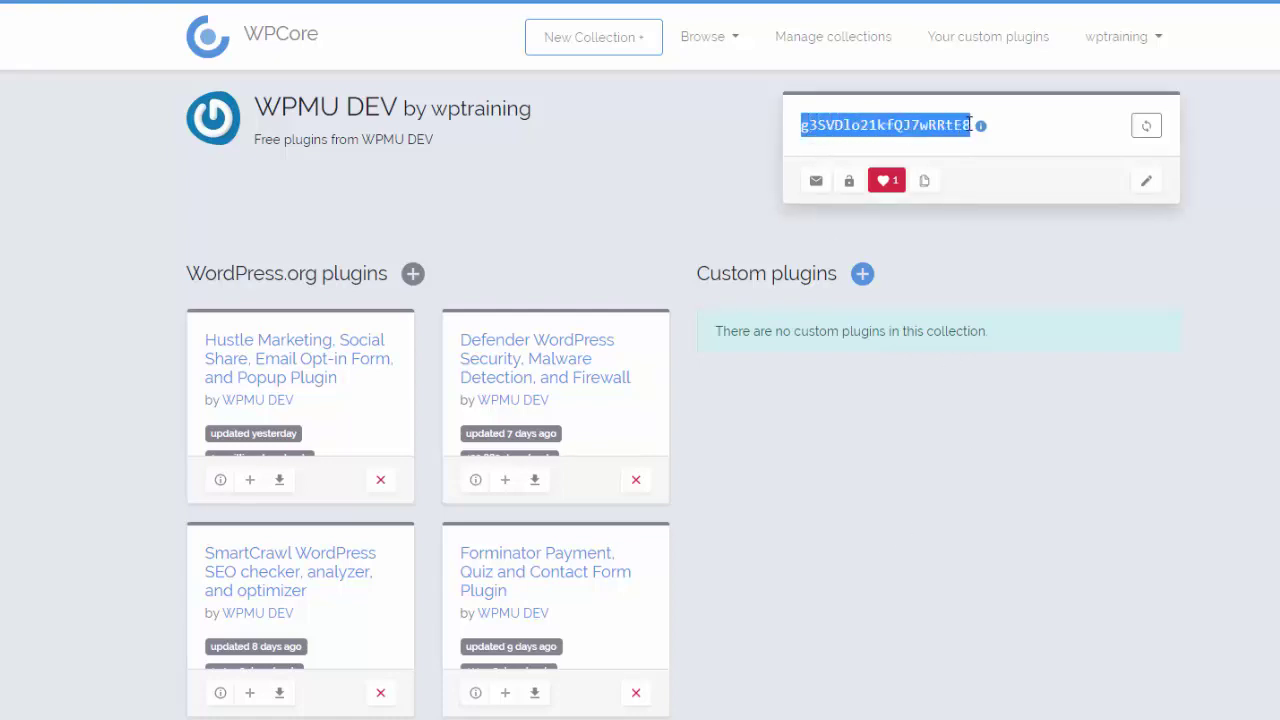
right_click(913, 124)
left_click(925, 134)
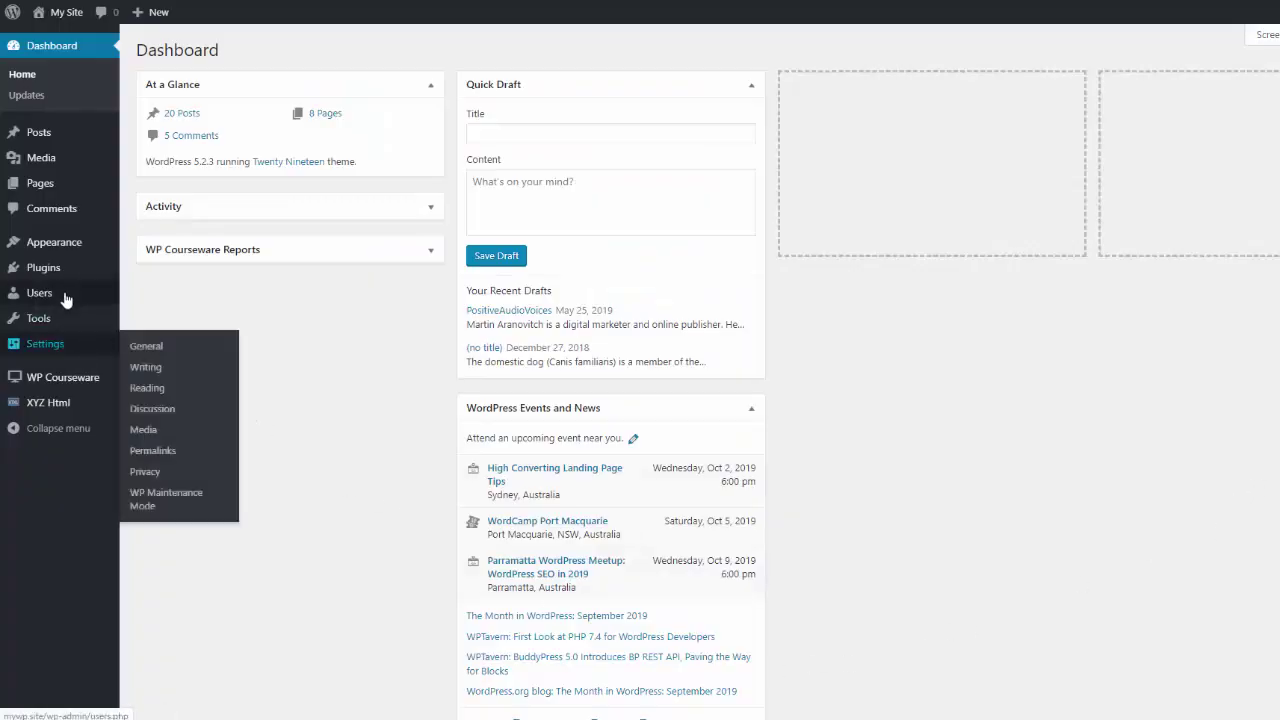
Step: Search Plugins > Add New for 'wpcou', then install and activate WPCore Plugin Manager
mouse_move(61, 273)
left_click(146, 291)
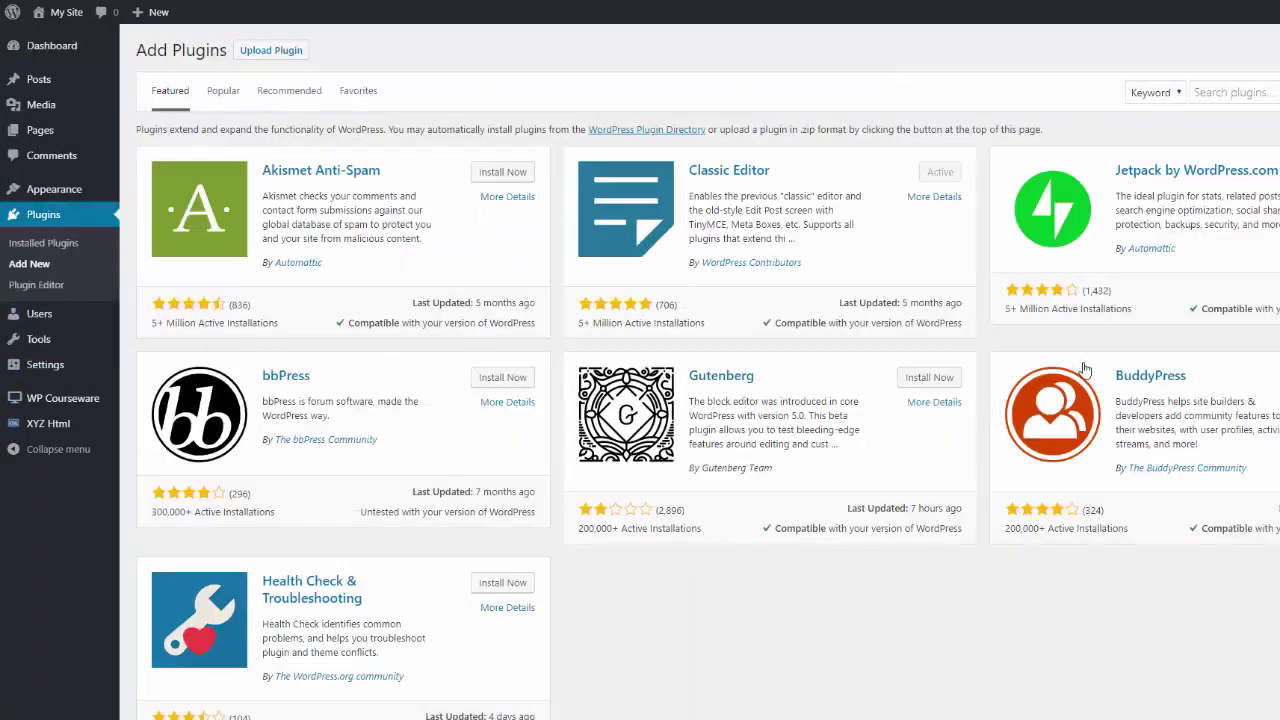
left_click(1228, 91)
type("wpcou")
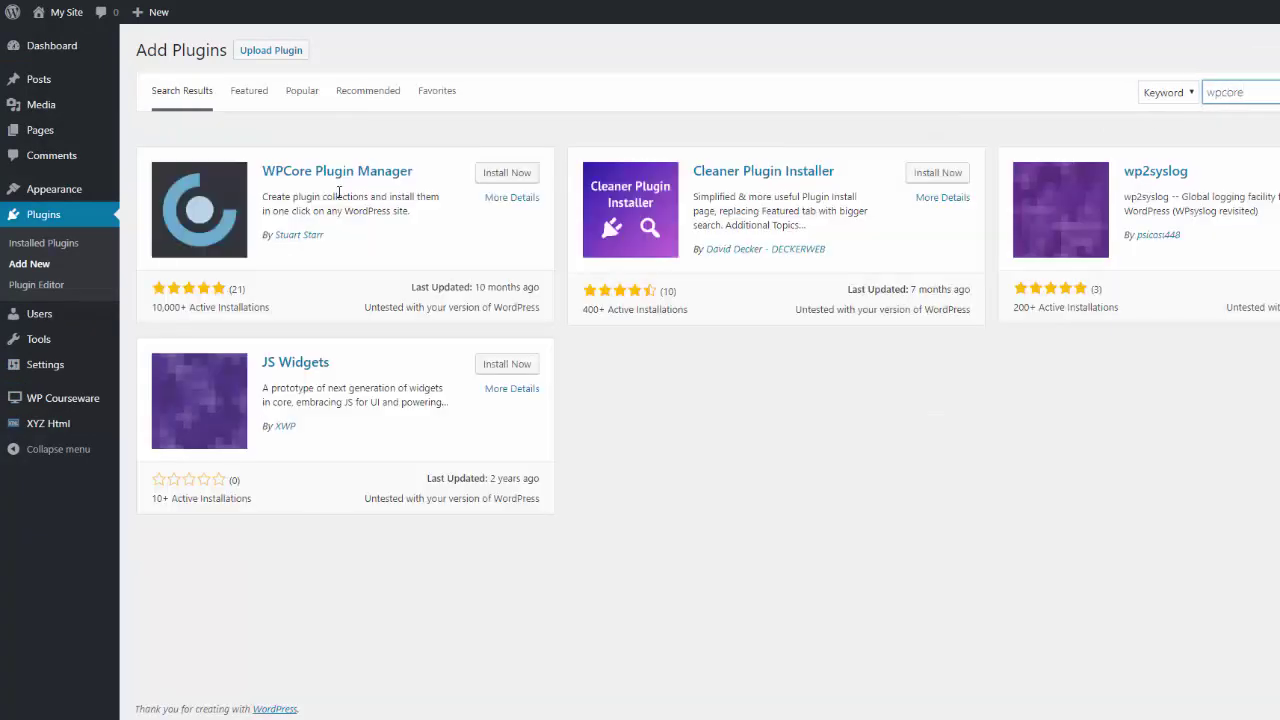
left_click(516, 174)
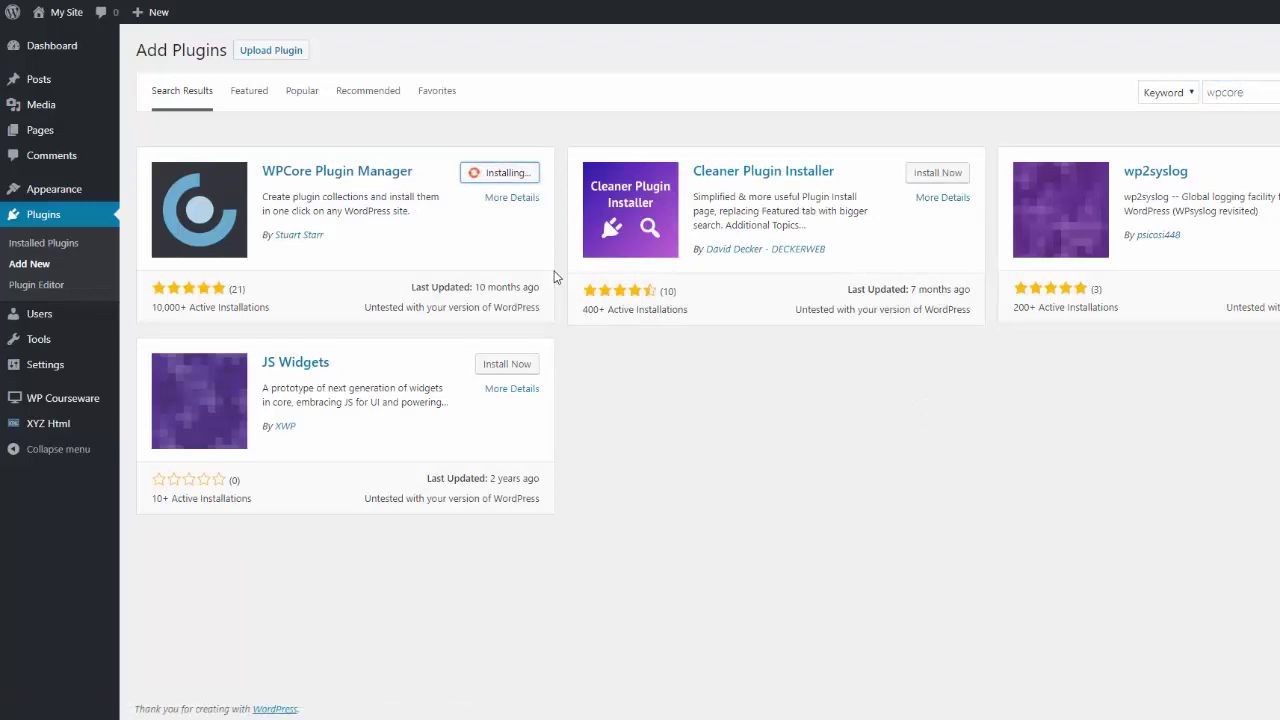
left_click(505, 174)
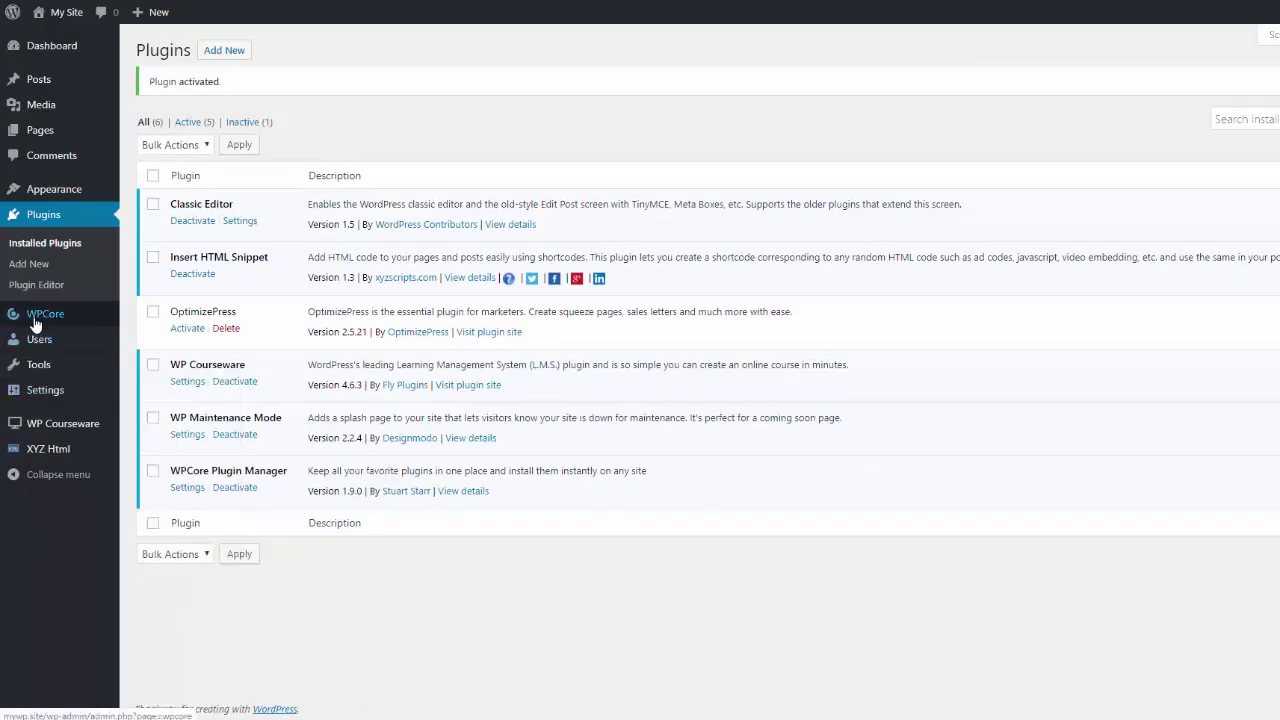
Step: Add the saved WPMU DEV collection key on WPCore Plugin Collections and save it
left_click(72, 318)
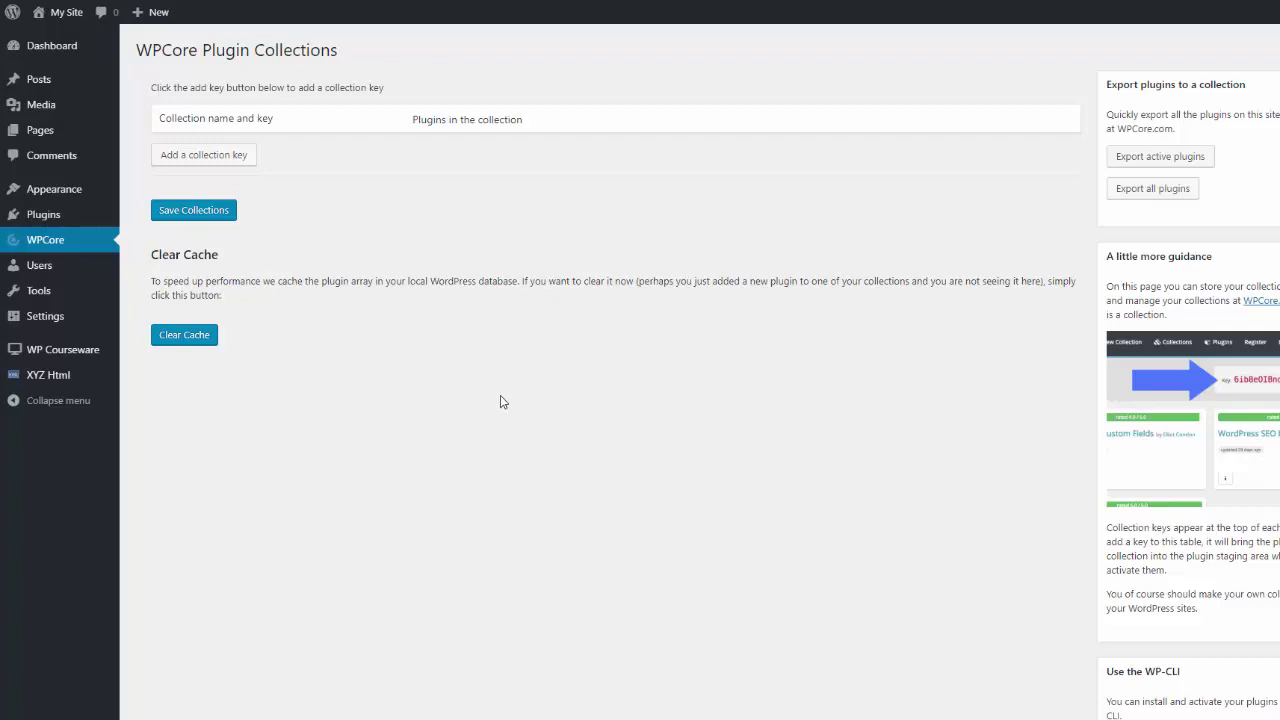
left_click(172, 156)
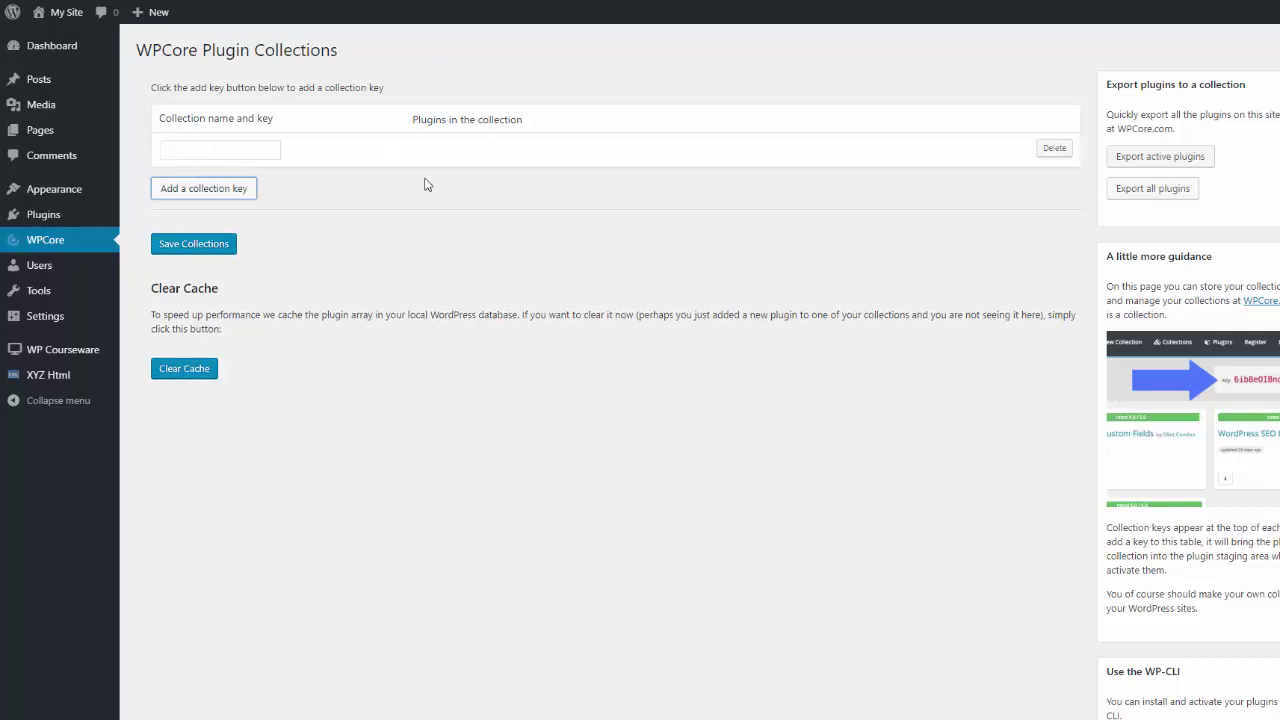
left_click(232, 150)
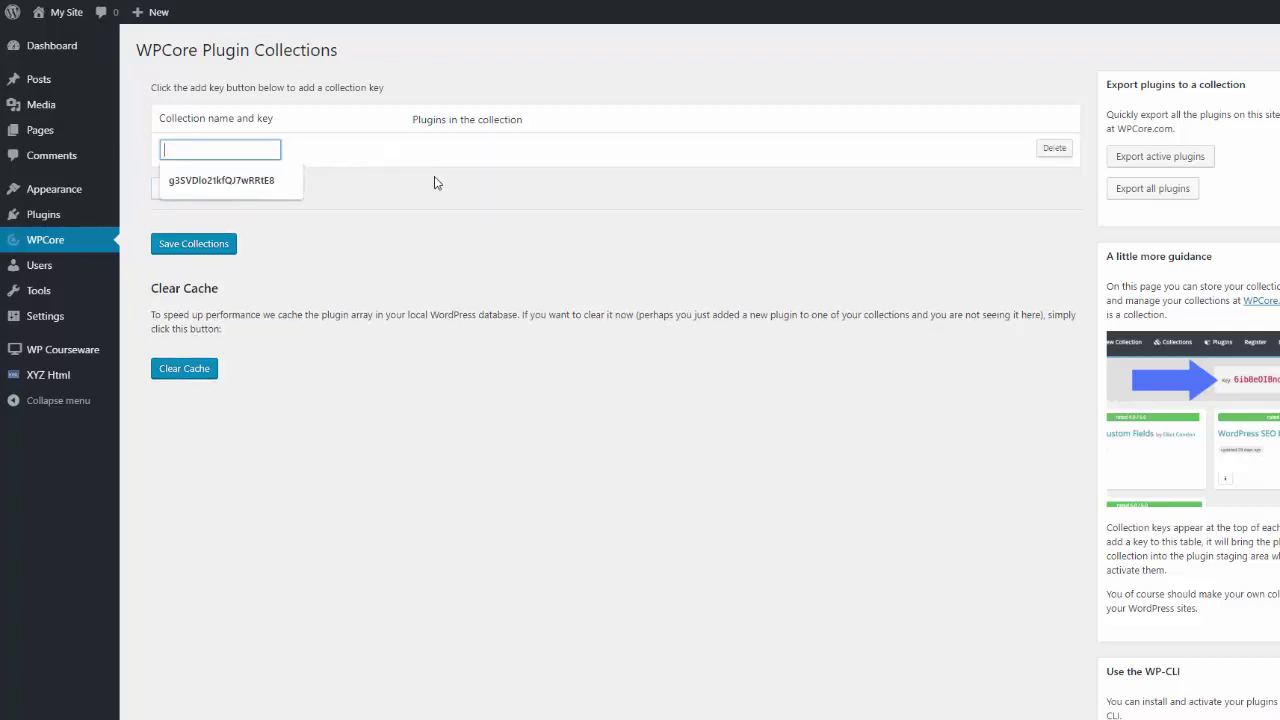
key("Down")
key("Return")
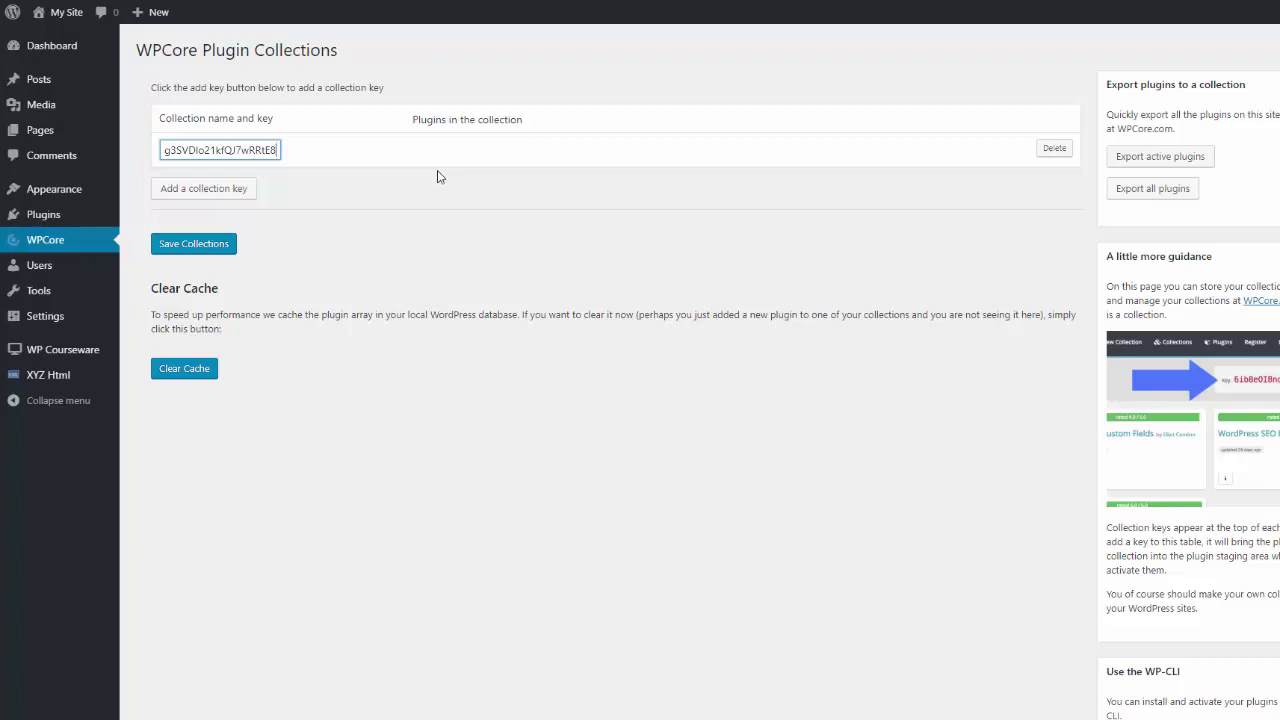
left_click(207, 247)
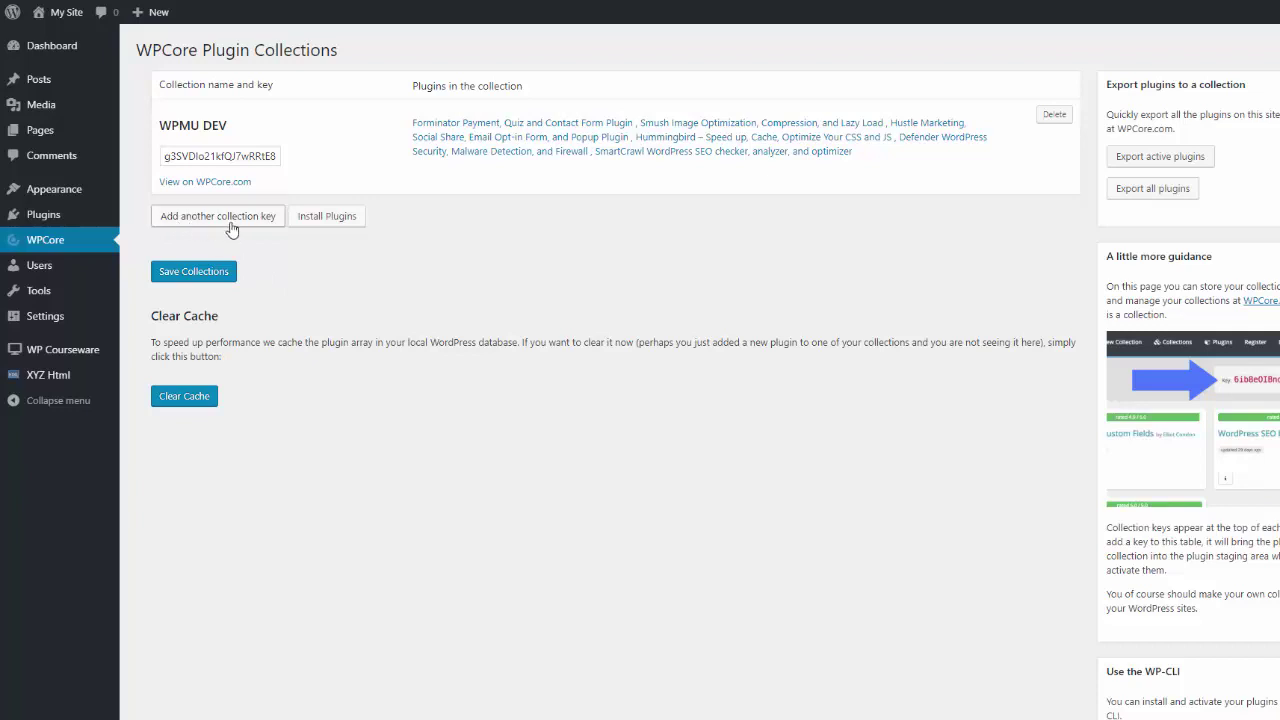
Step: Install Forminator from the collection's plugin installer
left_click(328, 220)
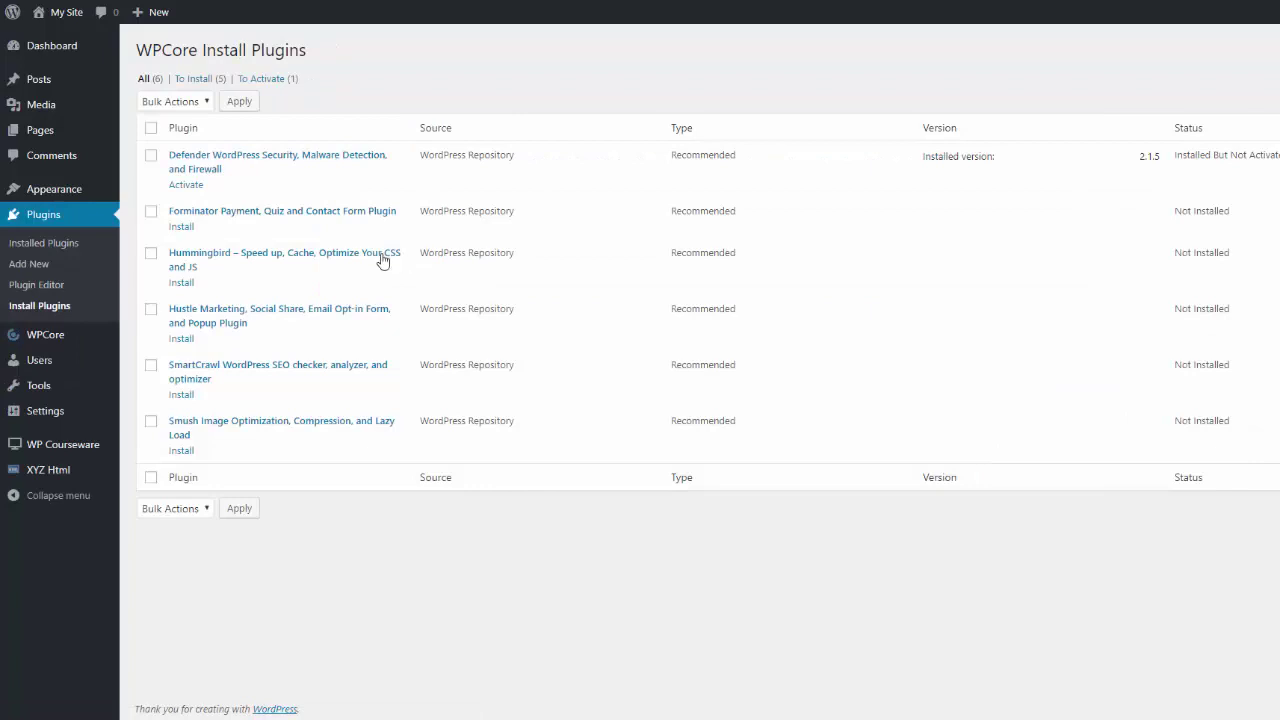
left_click(181, 226)
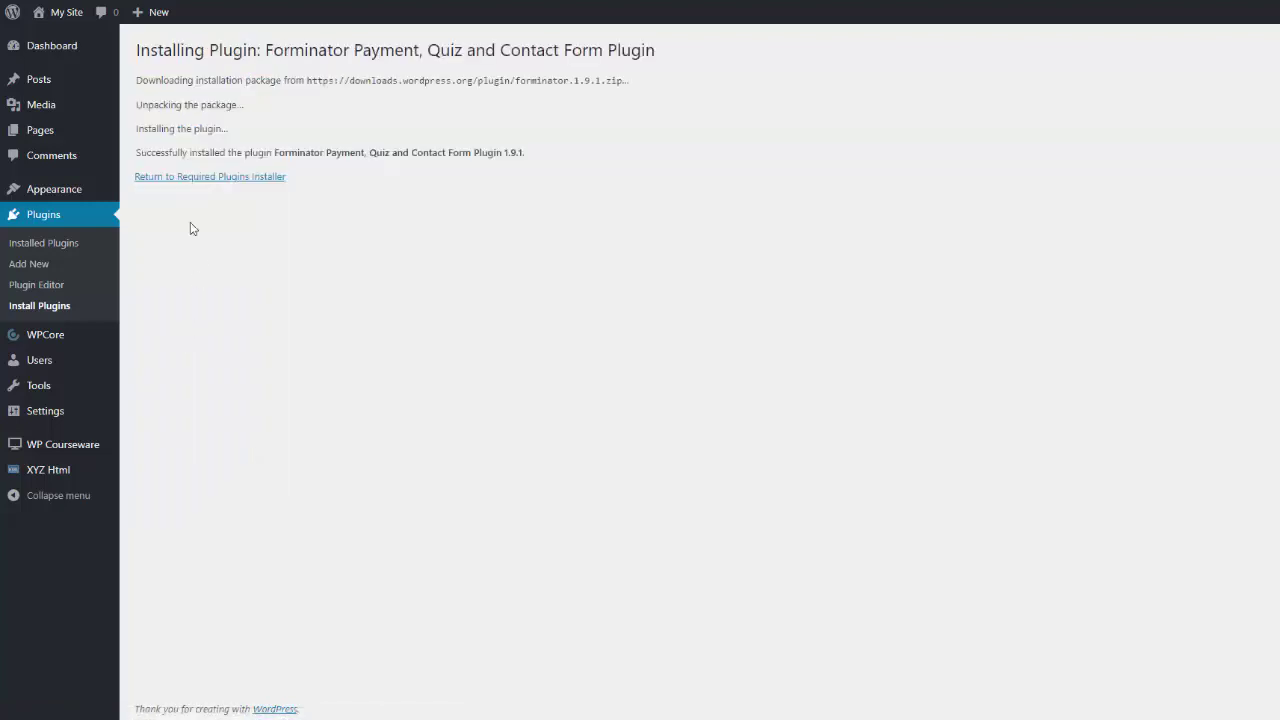
left_click(269, 184)
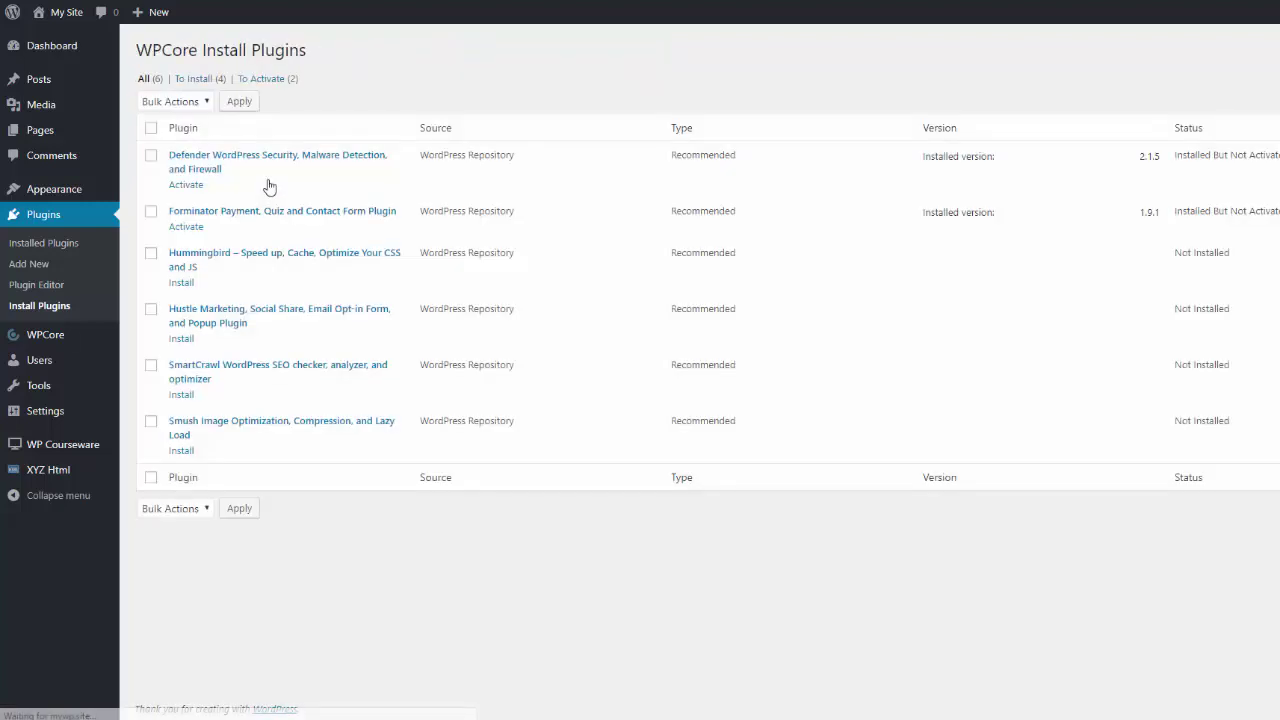
Step: Bulk-install the remaining collection plugins using select-all and the Install bulk action
left_click(150, 130)
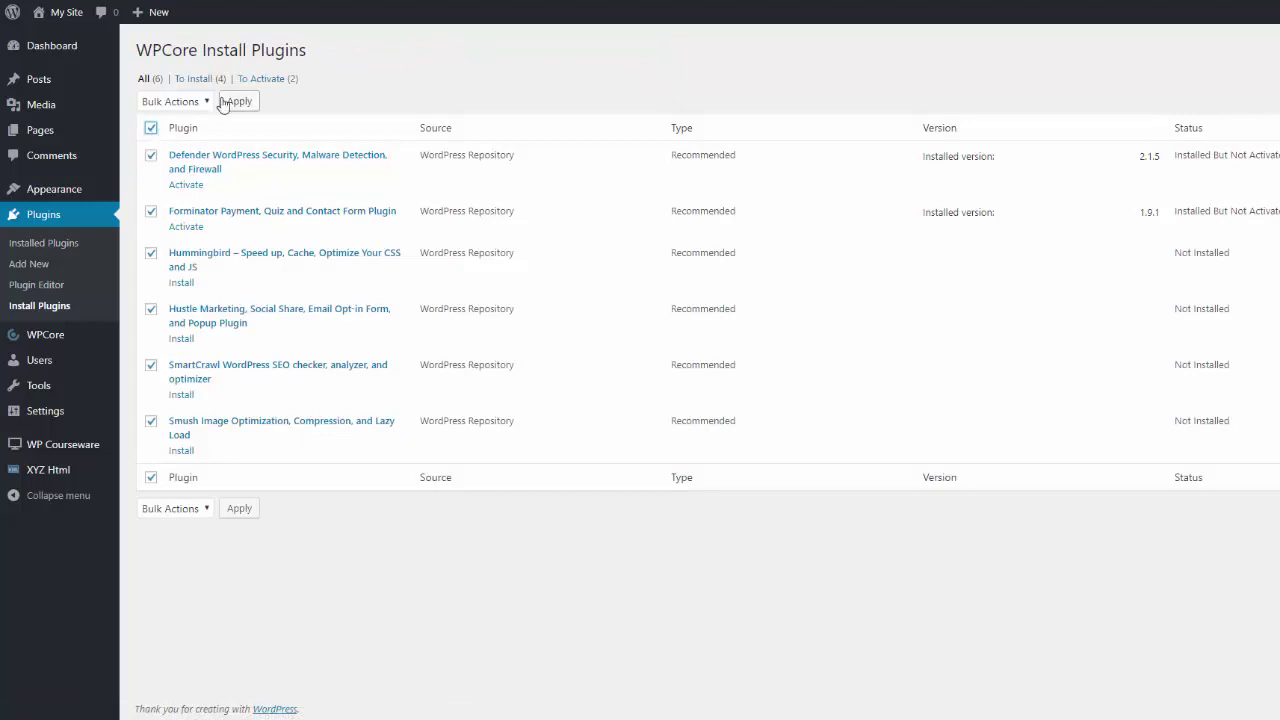
left_click(204, 103)
left_click(170, 134)
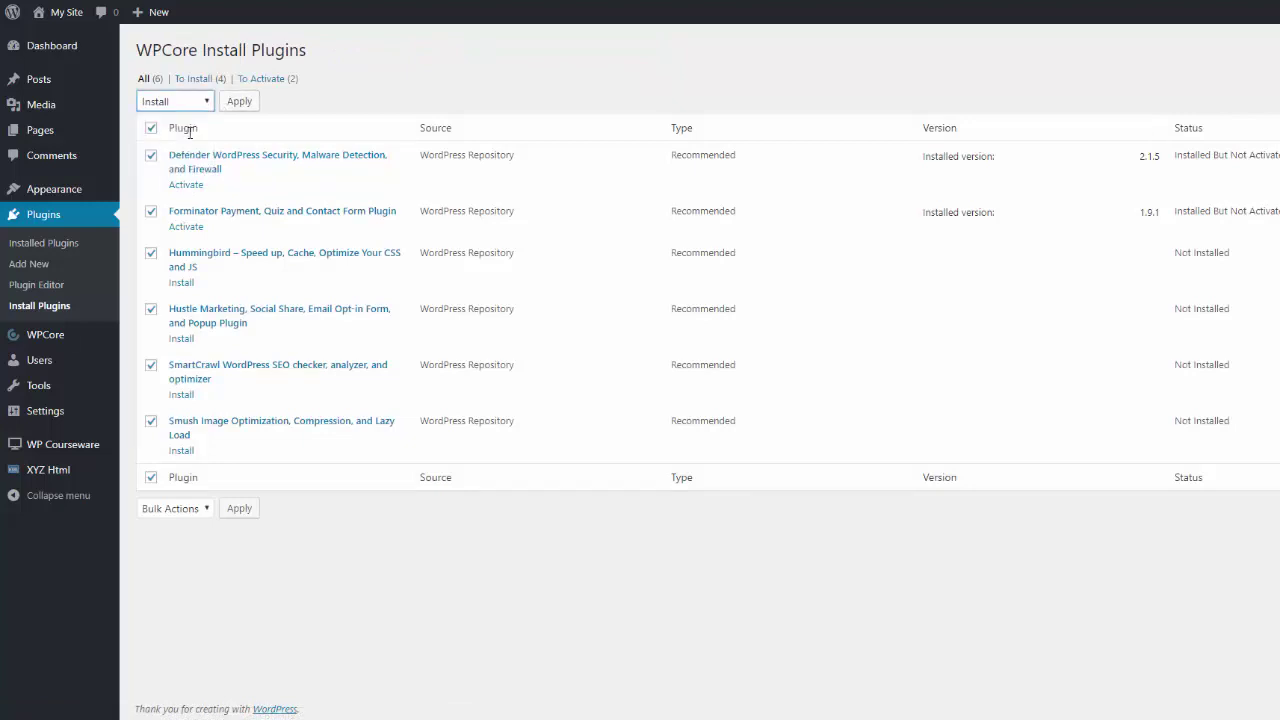
left_click(237, 103)
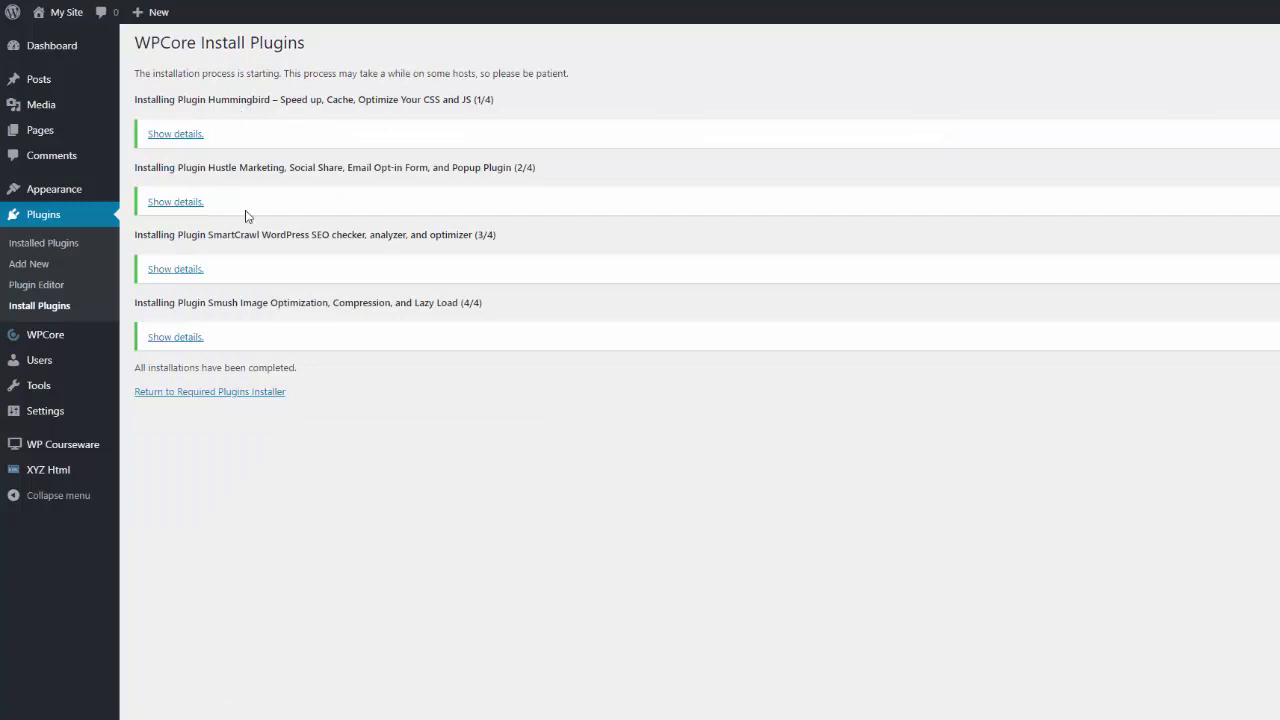
left_click(214, 393)
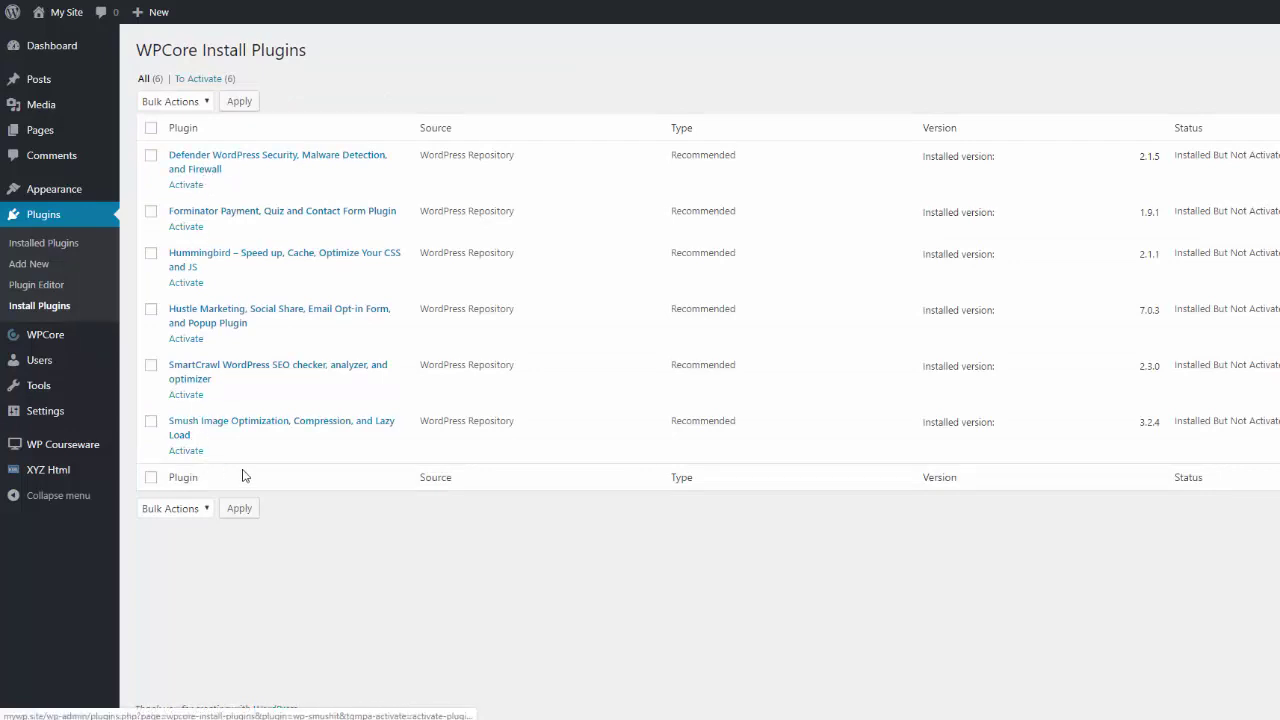
left_click(151, 128)
left_click(207, 103)
Step: Bulk-activate the six selected WPMU DEV plugins, then return to the WordPress Dashboard
left_click(168, 164)
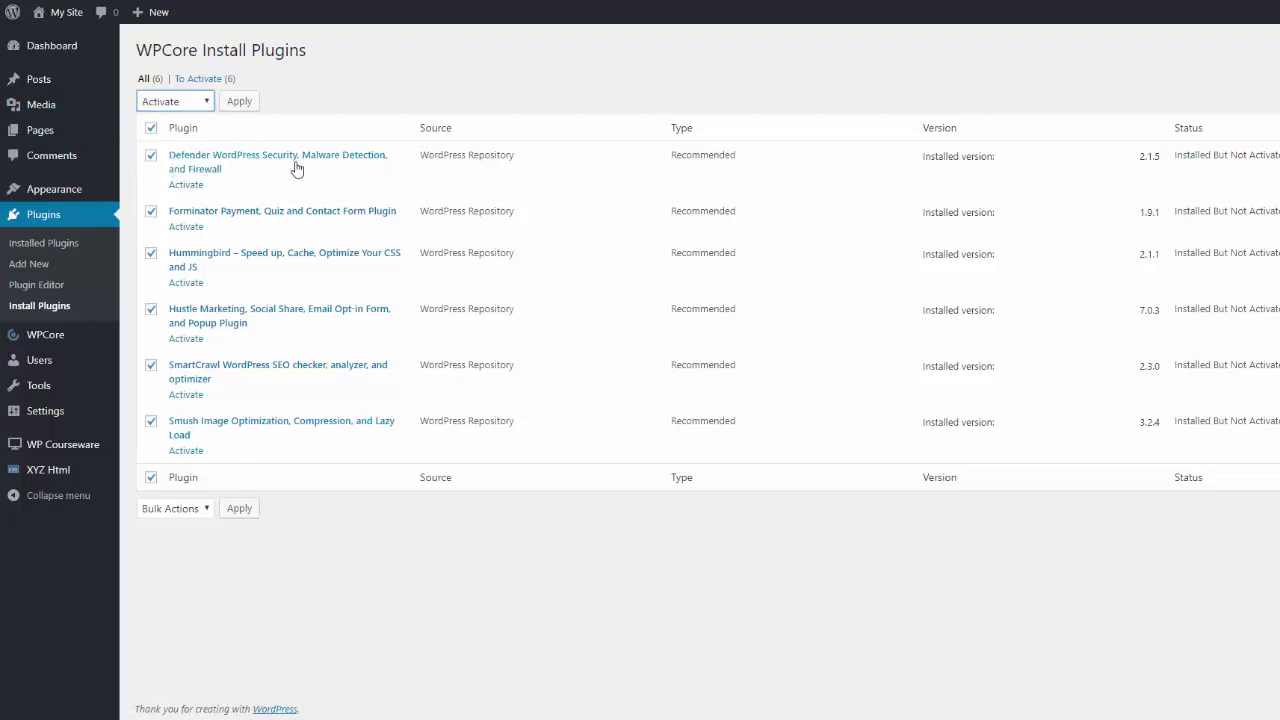
left_click(239, 102)
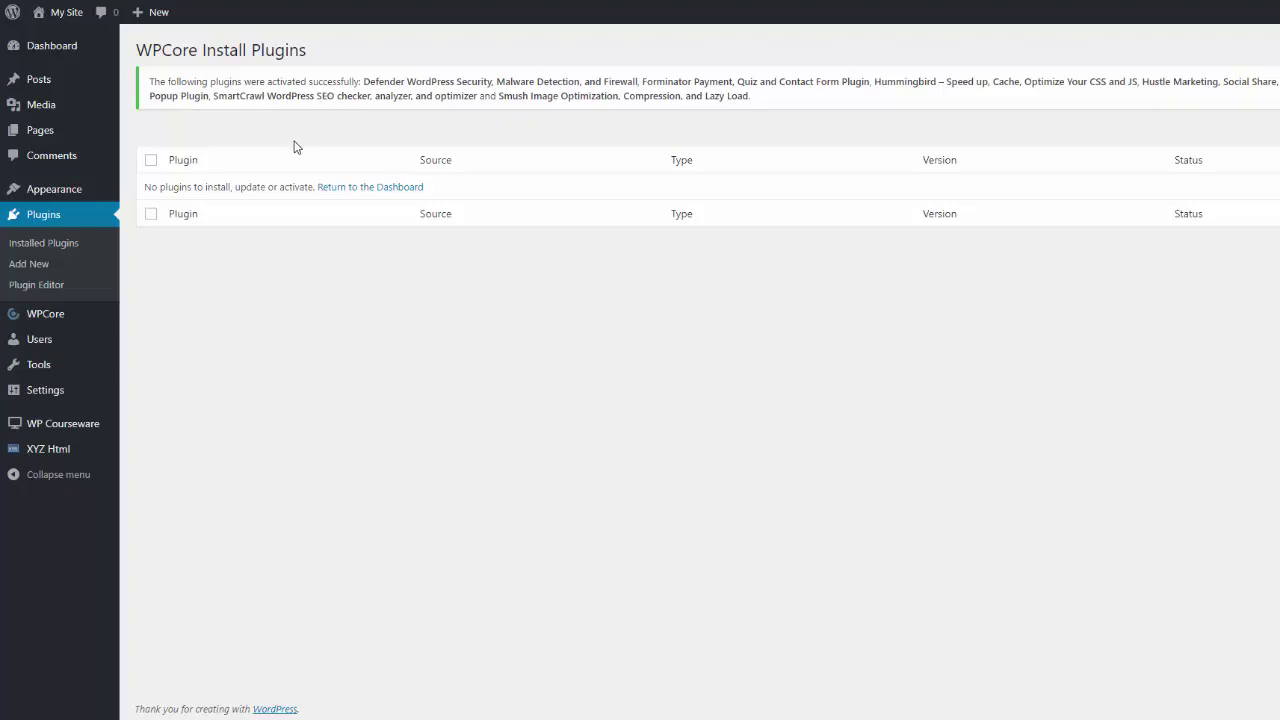
left_click(48, 46)
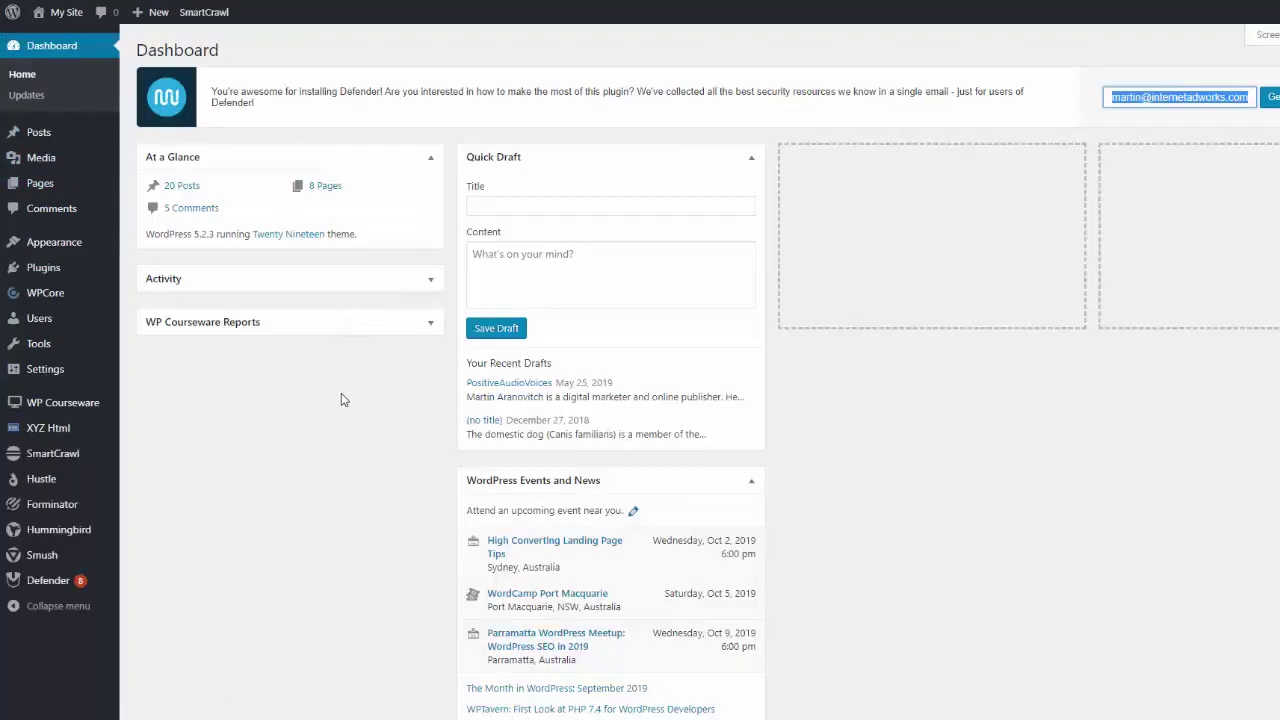